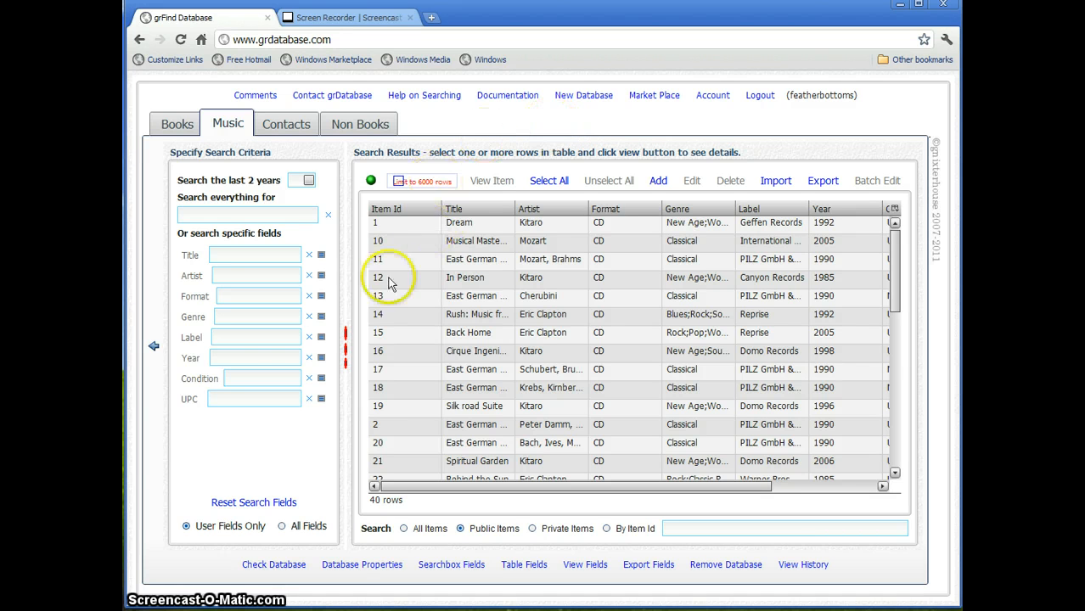
Filter the music items by the artist Eric Clapton and widen the Artist column of the search results.
{"action": "left_click", "coordinate": [321, 277]}
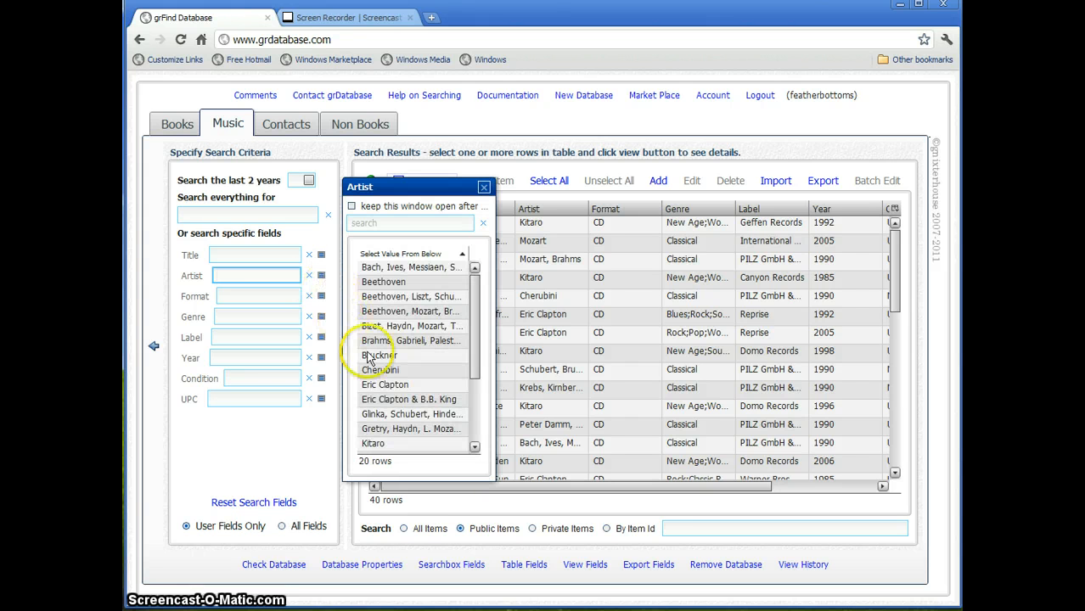
{"action": "left_click", "coordinate": [381, 387]}
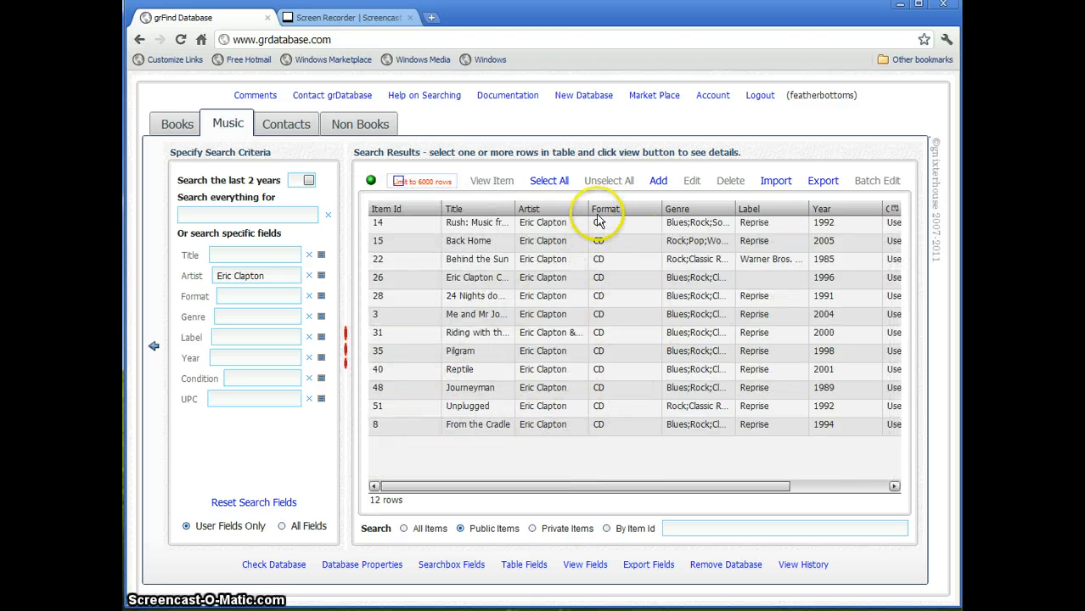
{"action": "left_click_drag", "start_coordinate": [589, 209], "coordinate": [682, 331]}
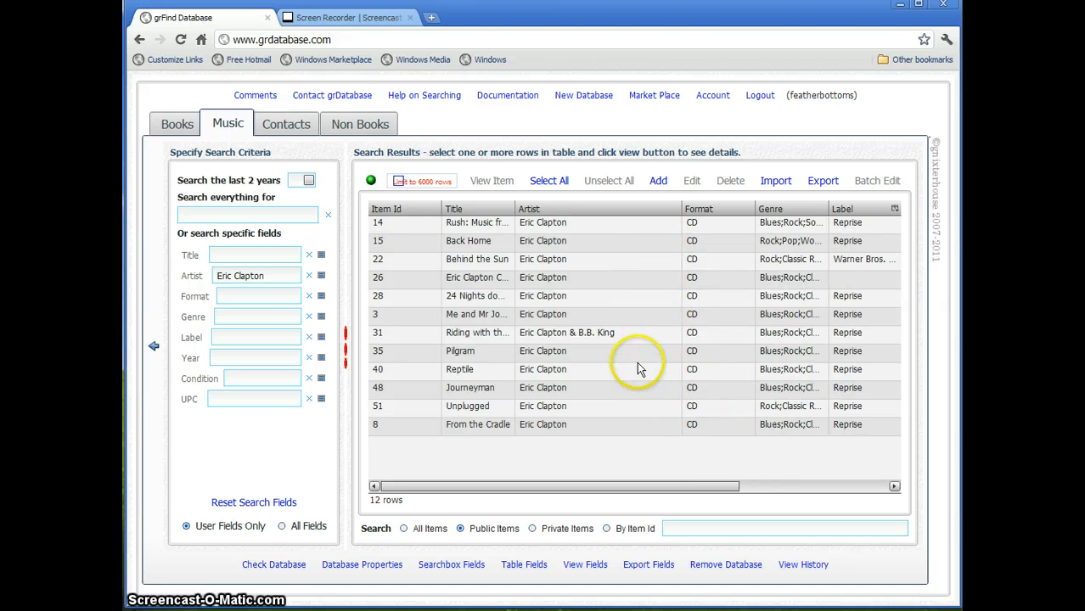
Open the Eric Clapton & B.B. King item for editing in a maximized window and close its Description editor.
{"action": "left_click", "coordinate": [588, 336]}
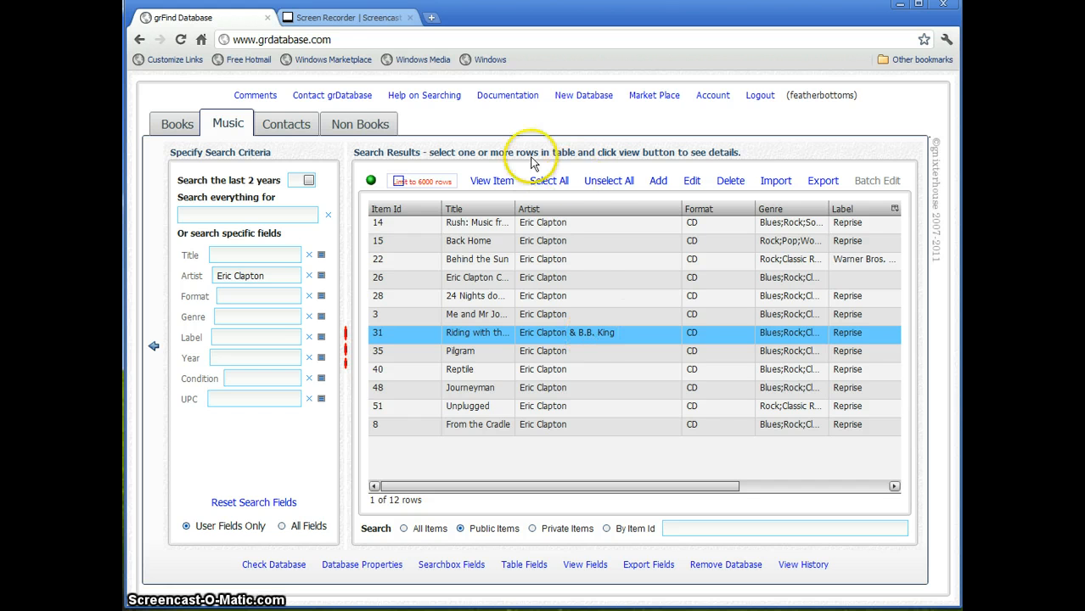
{"action": "left_click", "coordinate": [694, 181]}
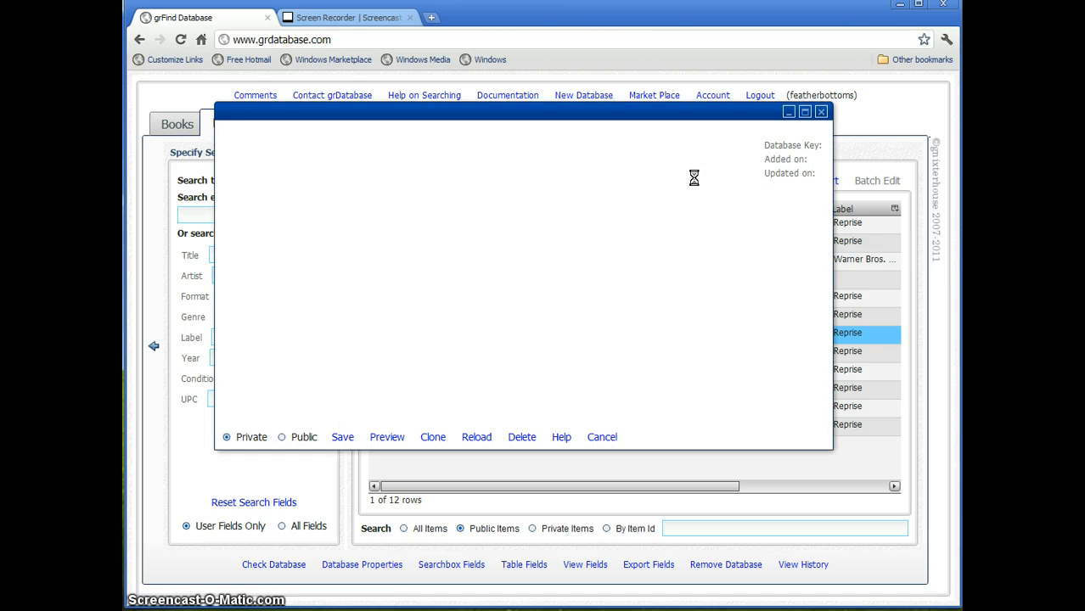
{"action": "left_click", "coordinate": [805, 112]}
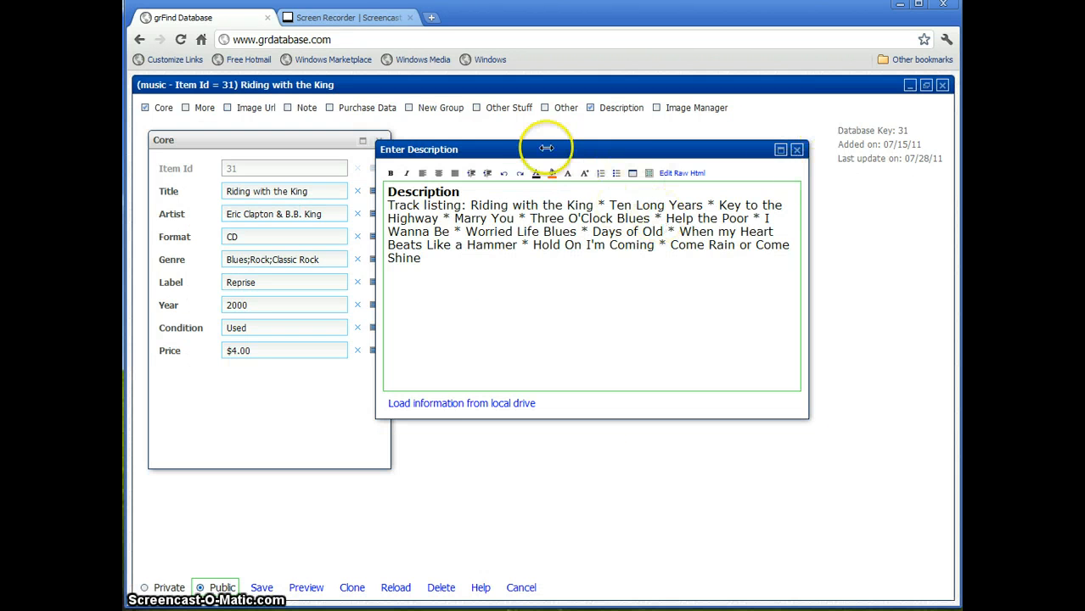
{"action": "left_click_drag", "start_coordinate": [557, 151], "coordinate": [620, 205]}
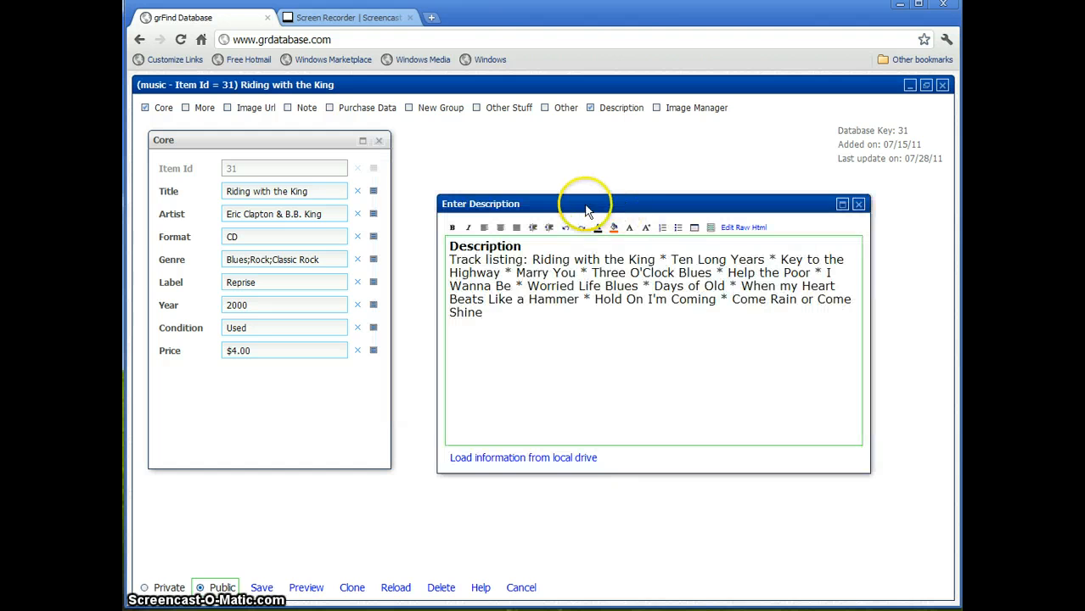
{"action": "left_click", "coordinate": [859, 206]}
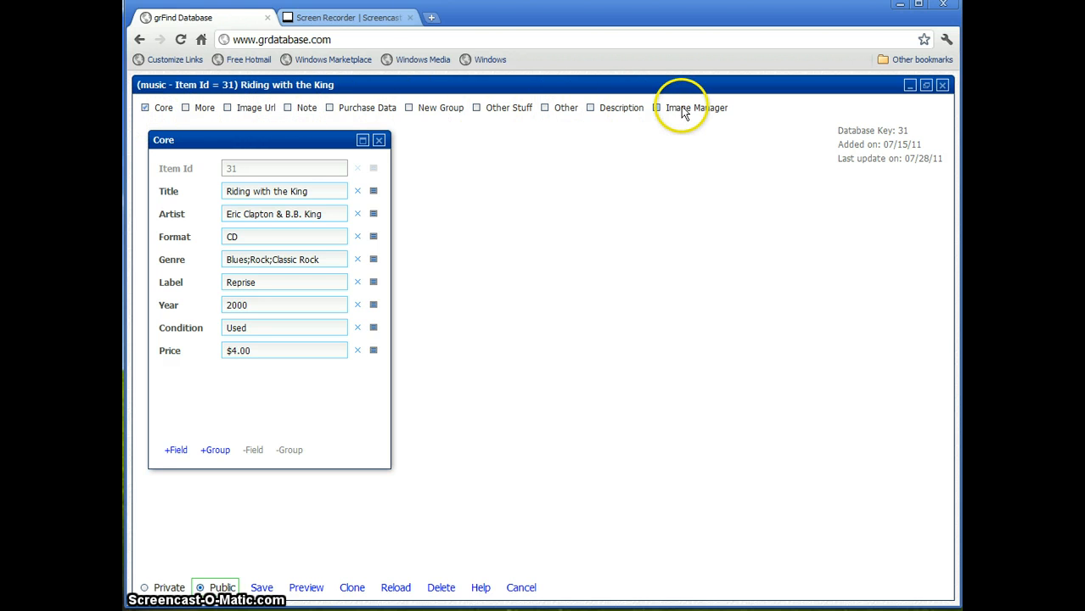
Show the item's Image Url group to view its image file name and hide the group again.
{"action": "left_click", "coordinate": [227, 108]}
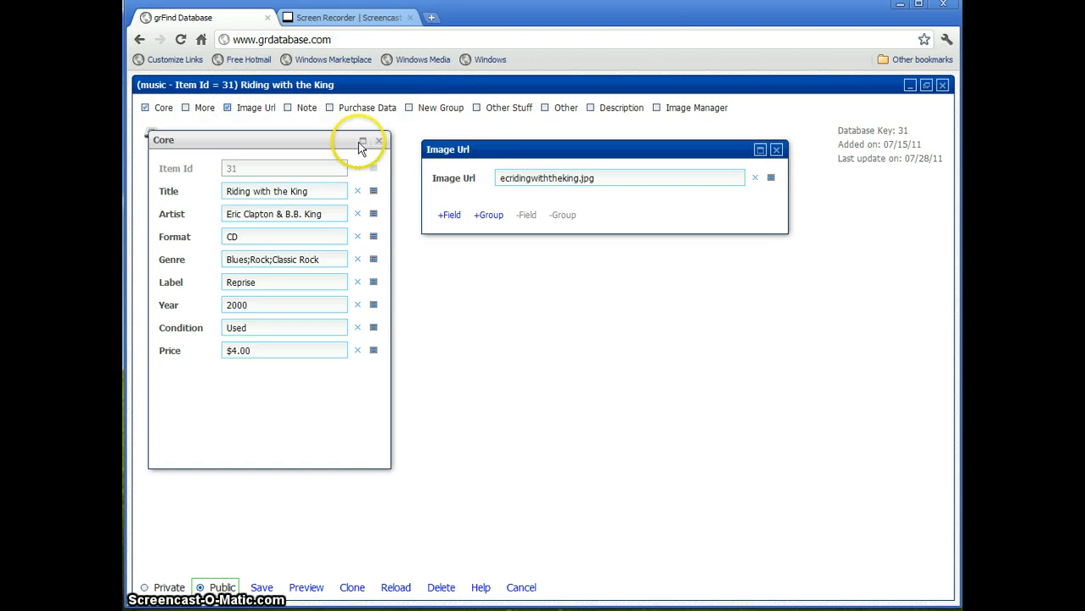
{"action": "left_click_drag", "start_coordinate": [536, 155], "coordinate": [541, 167]}
{"action": "left_click", "coordinate": [244, 109]}
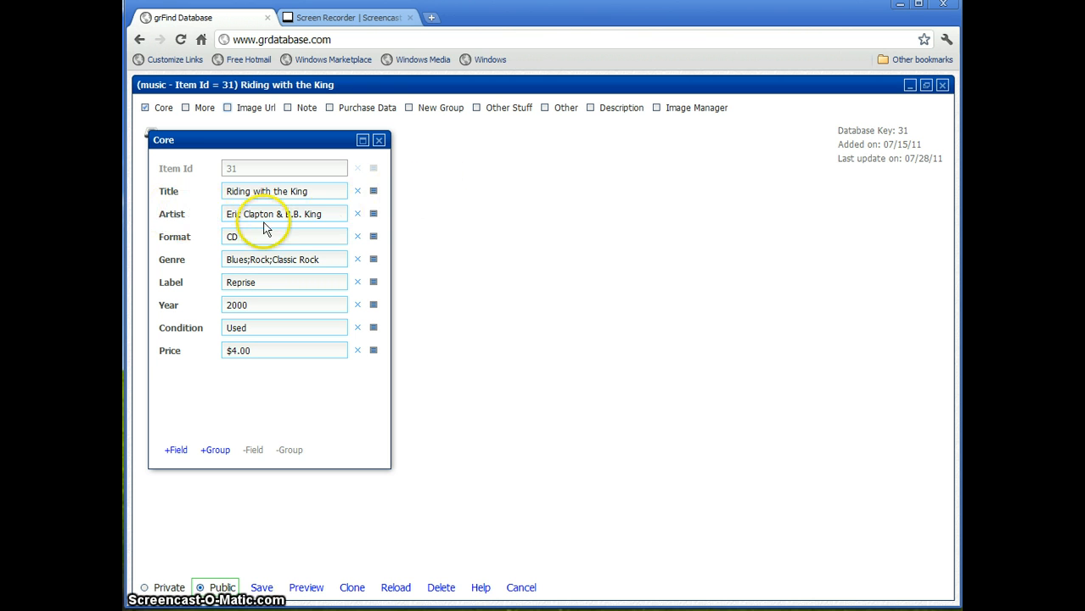
Append "xxx" to the item's Artist value, save the item and close its edit window.
{"action": "left_click", "coordinate": [331, 214]}
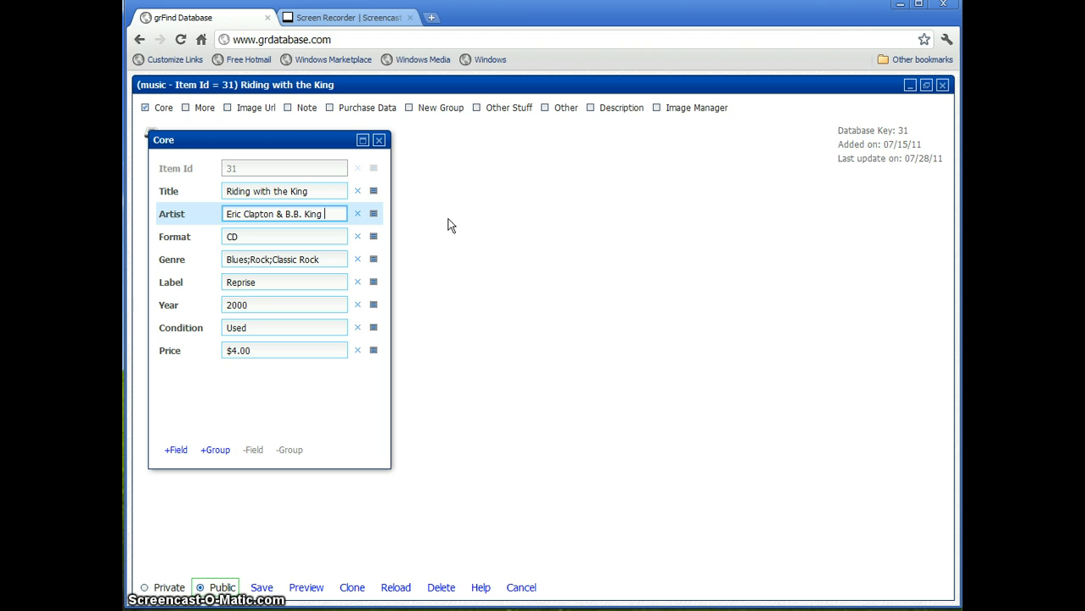
{"action": "type", "text": "xxx"}
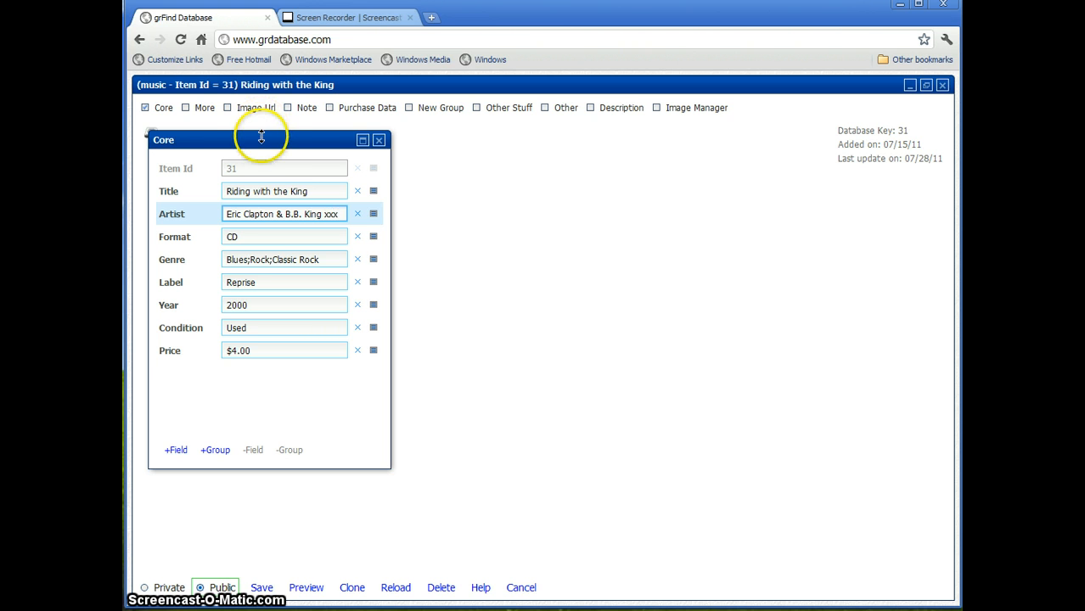
{"action": "left_click_drag", "start_coordinate": [287, 142], "coordinate": [328, 142]}
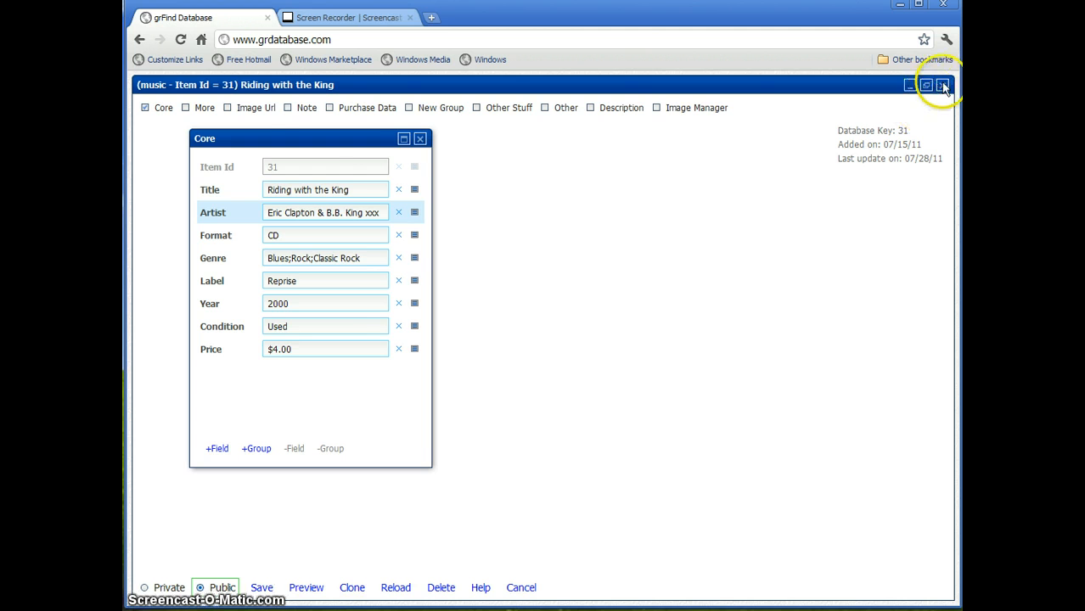
{"action": "left_click", "coordinate": [942, 86]}
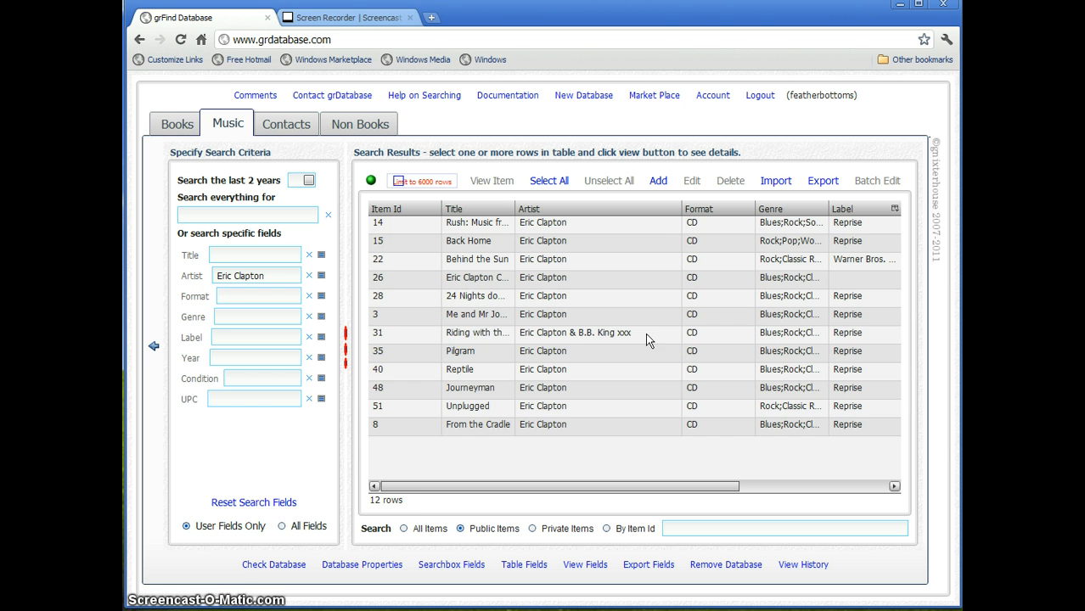
Reopen the Riding with the King item for editing and close its Description editor.
{"action": "left_click", "coordinate": [606, 334]}
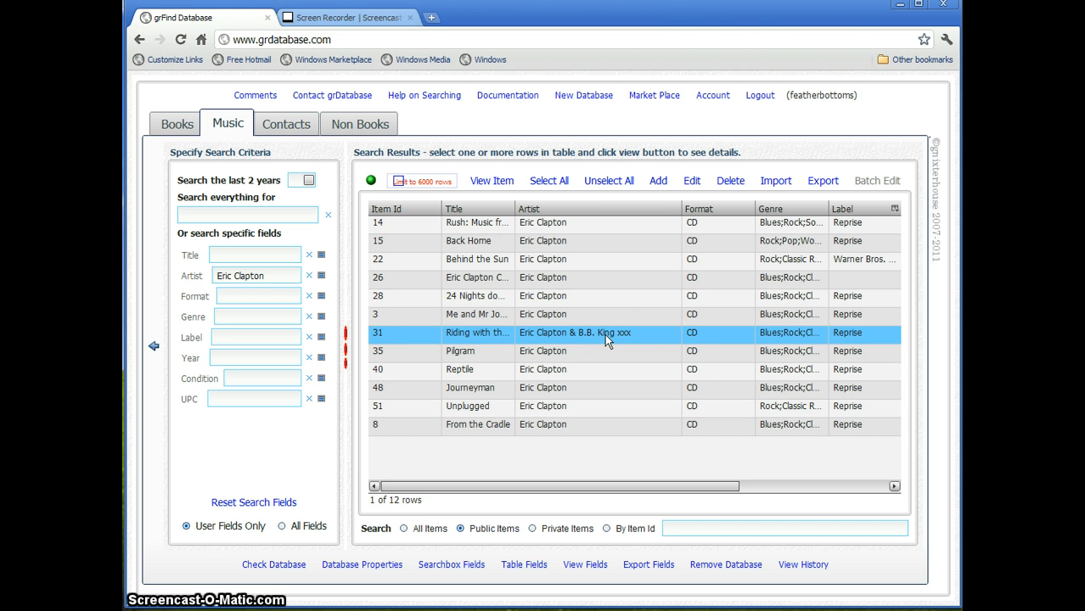
{"action": "left_click", "coordinate": [691, 182]}
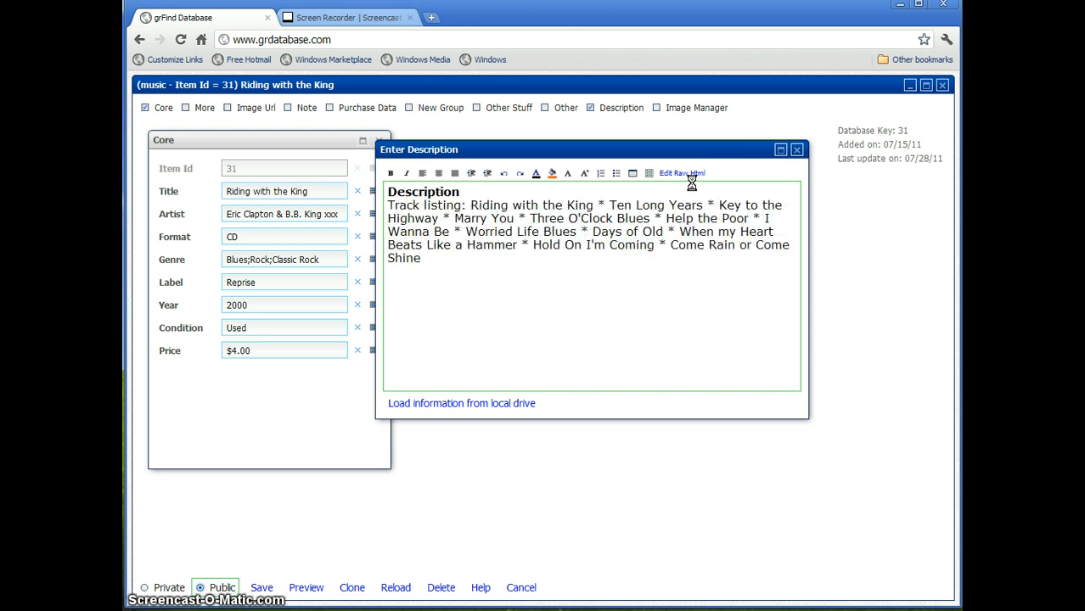
{"action": "left_click", "coordinate": [797, 150]}
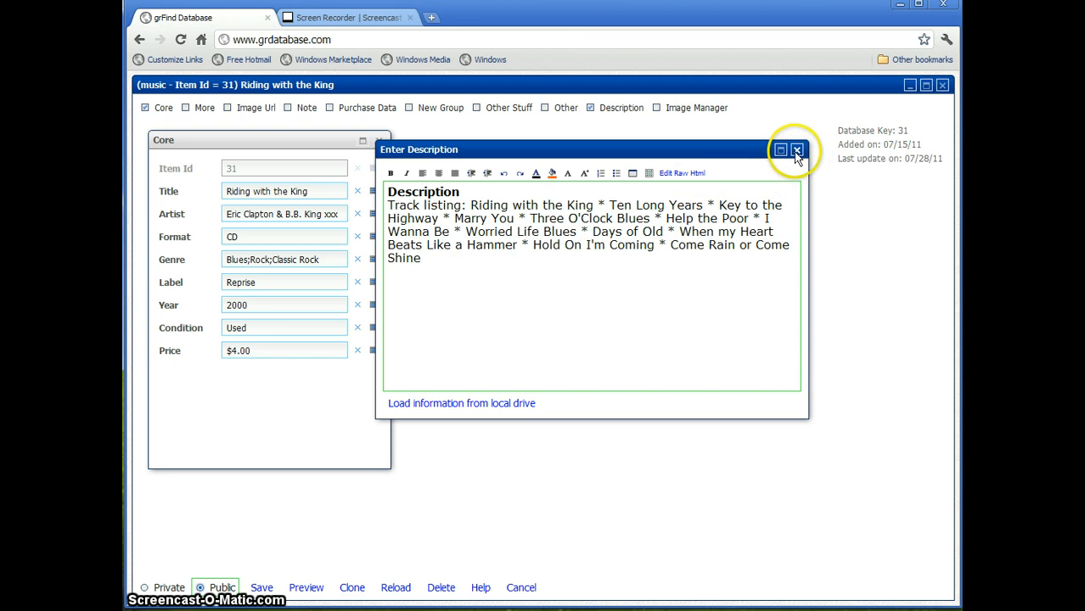
{"action": "left_click", "coordinate": [797, 150]}
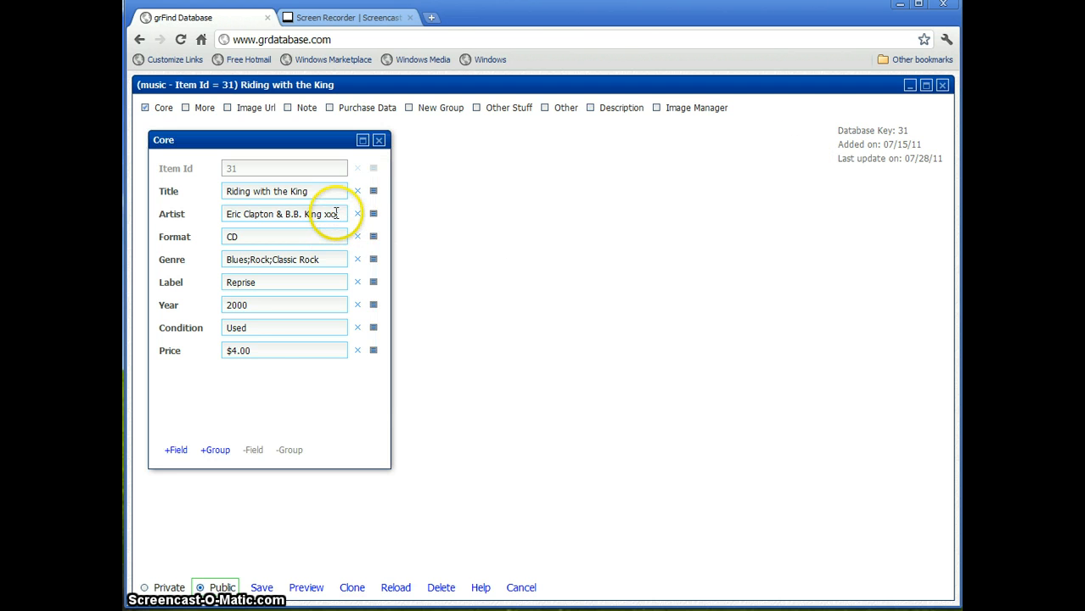
Remove the trailing "xxx" from the item's Artist value, save the item and close its edit window.
{"action": "left_click", "coordinate": [335, 214]}
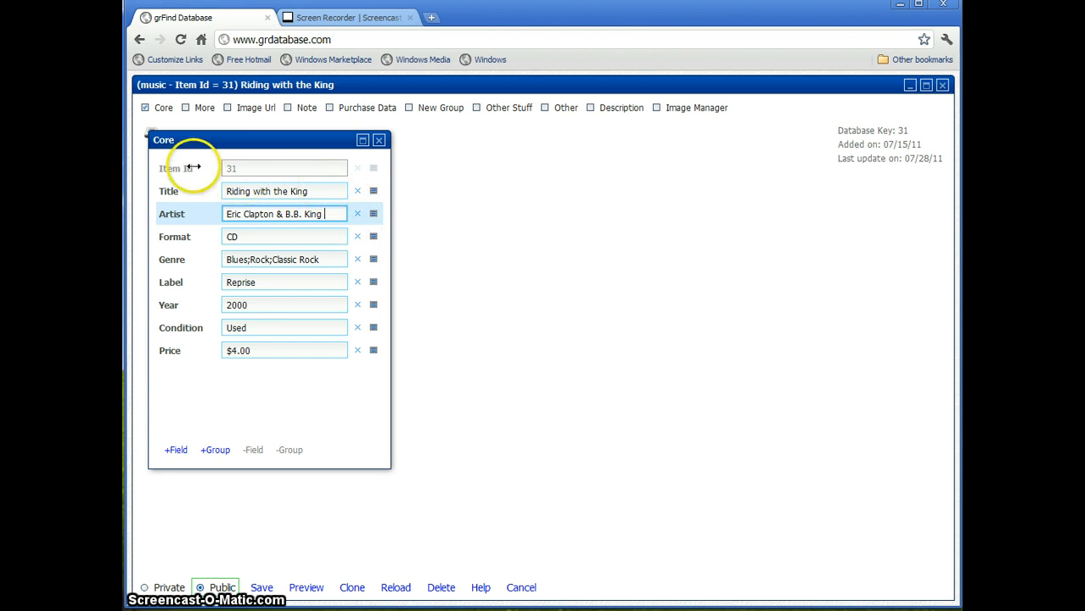
{"action": "left_click", "coordinate": [193, 139]}
{"action": "left_click", "coordinate": [150, 134]}
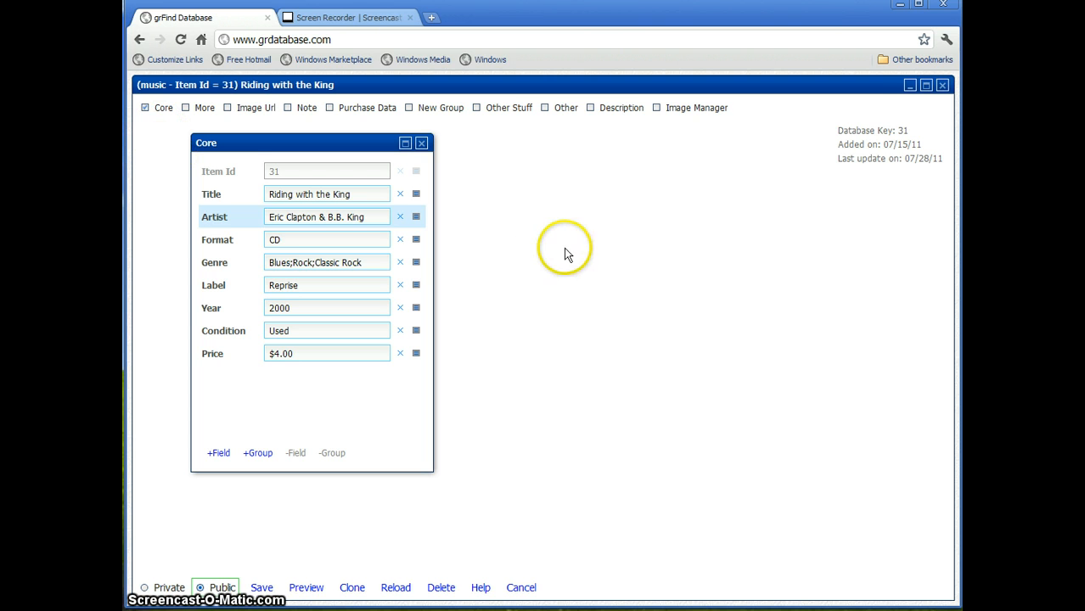
{"action": "left_click", "coordinate": [942, 86]}
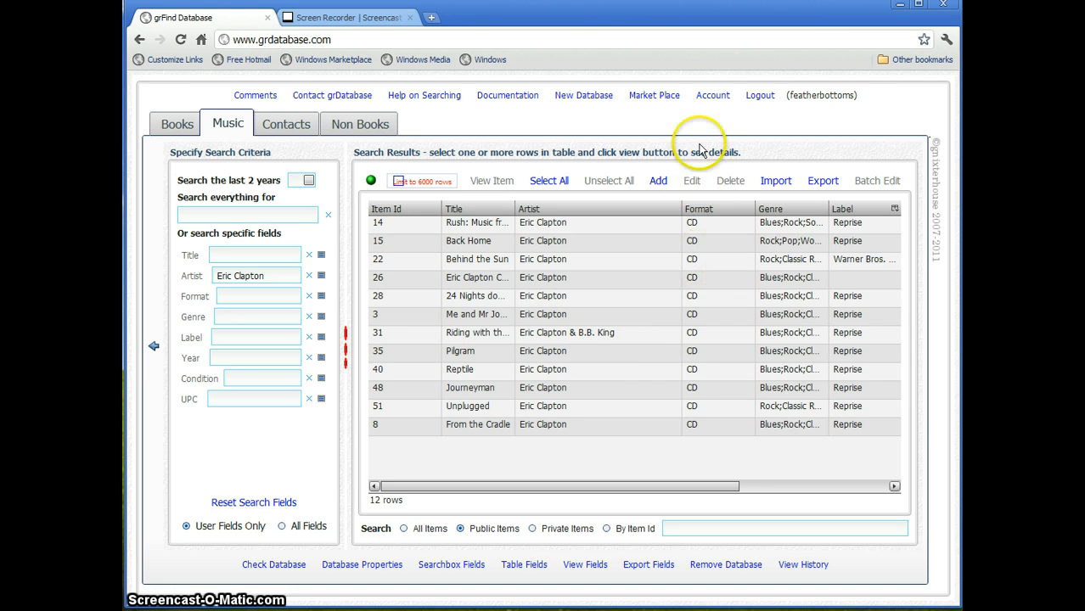
Start a new music item, move the Description editor clear of the Core fields and enter 78777 as Item Id.
{"action": "left_click", "coordinate": [661, 184]}
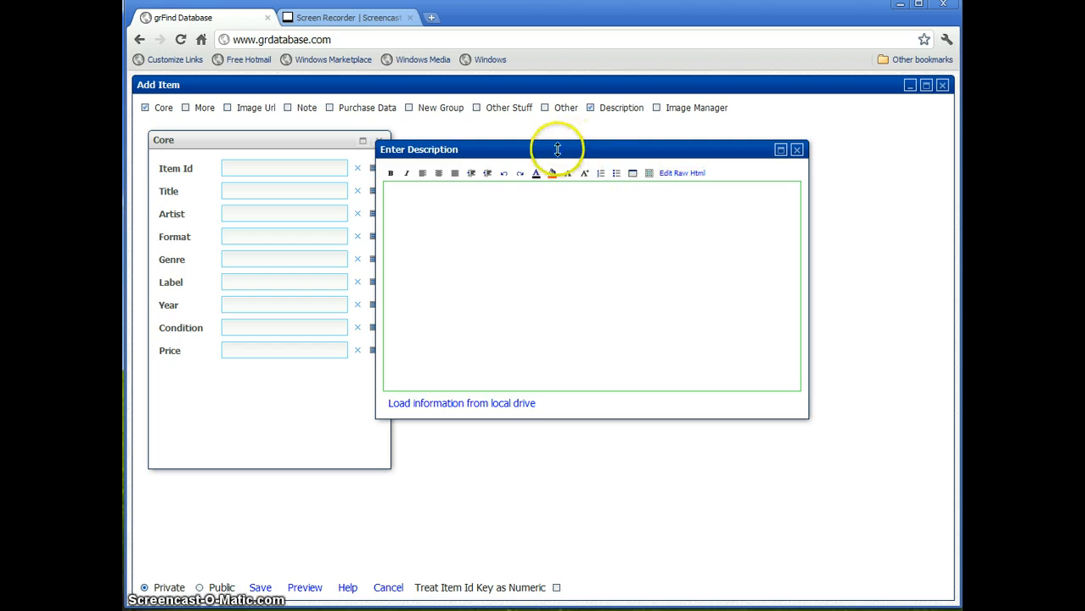
{"action": "left_click_drag", "start_coordinate": [596, 155], "coordinate": [285, 173]}
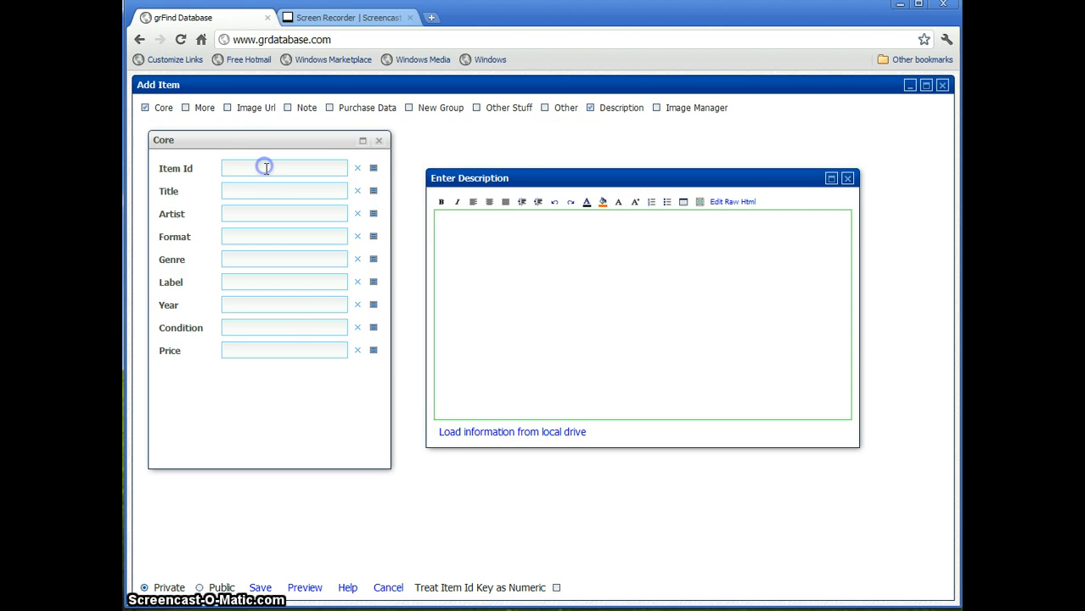
{"action": "left_click", "coordinate": [266, 169]}
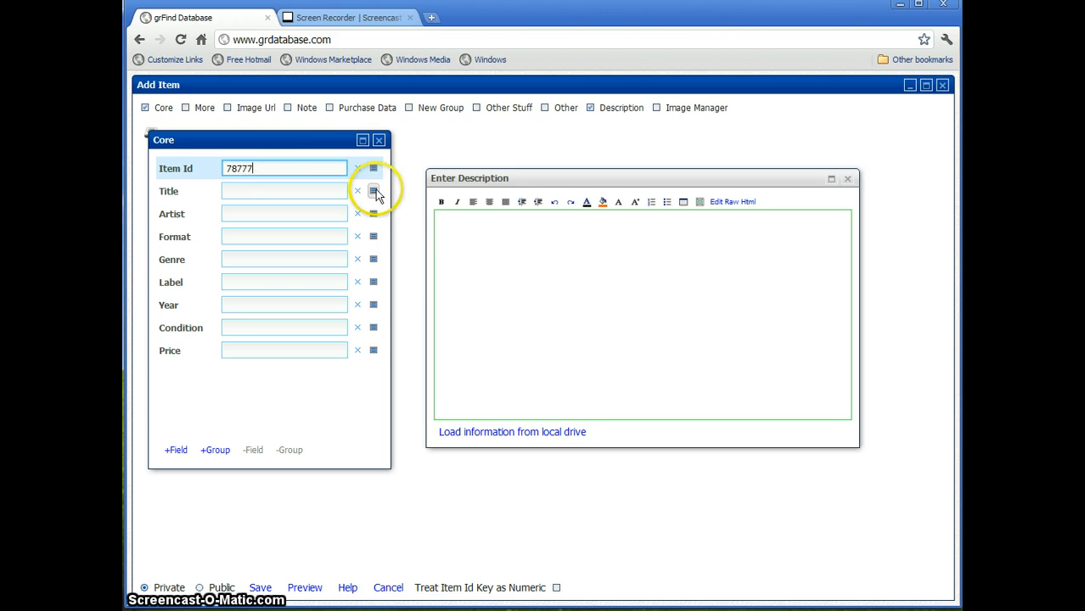
Choose existing values for the new item: Dream as Title and Beethoven as Artist, keeping the value list open after selection.
{"action": "left_click", "coordinate": [374, 191]}
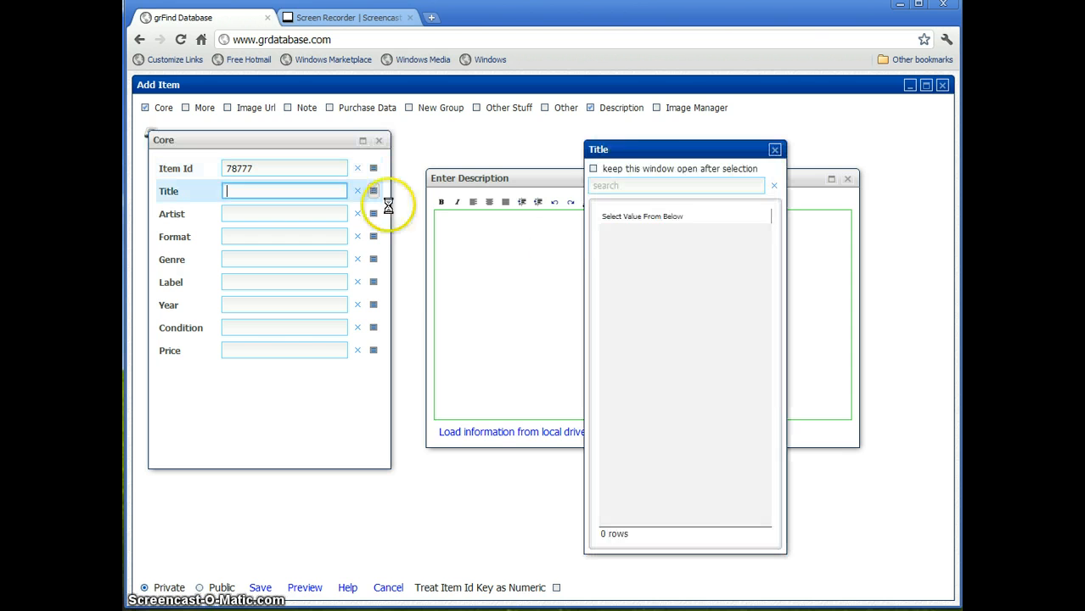
{"action": "left_click", "coordinate": [622, 149]}
{"action": "left_click_drag", "start_coordinate": [622, 149], "coordinate": [553, 149]}
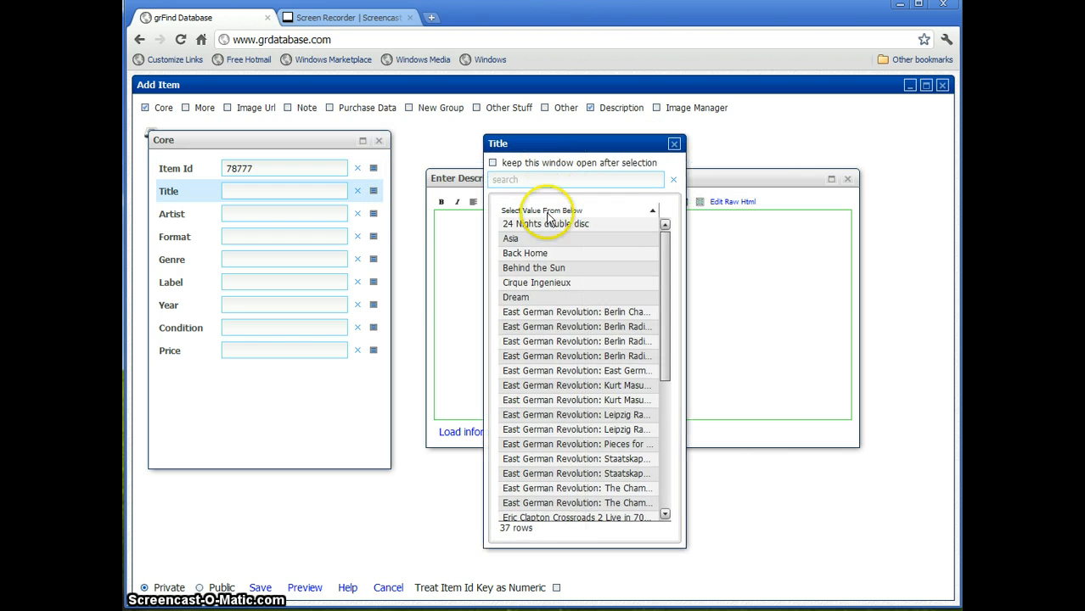
{"action": "left_click", "coordinate": [522, 300]}
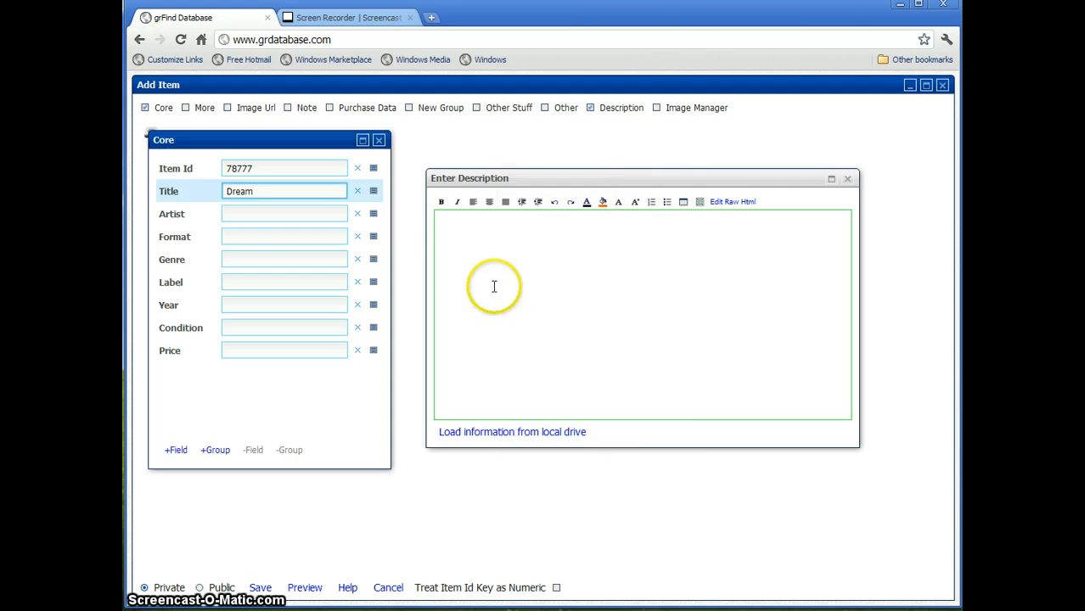
{"action": "left_click", "coordinate": [370, 213]}
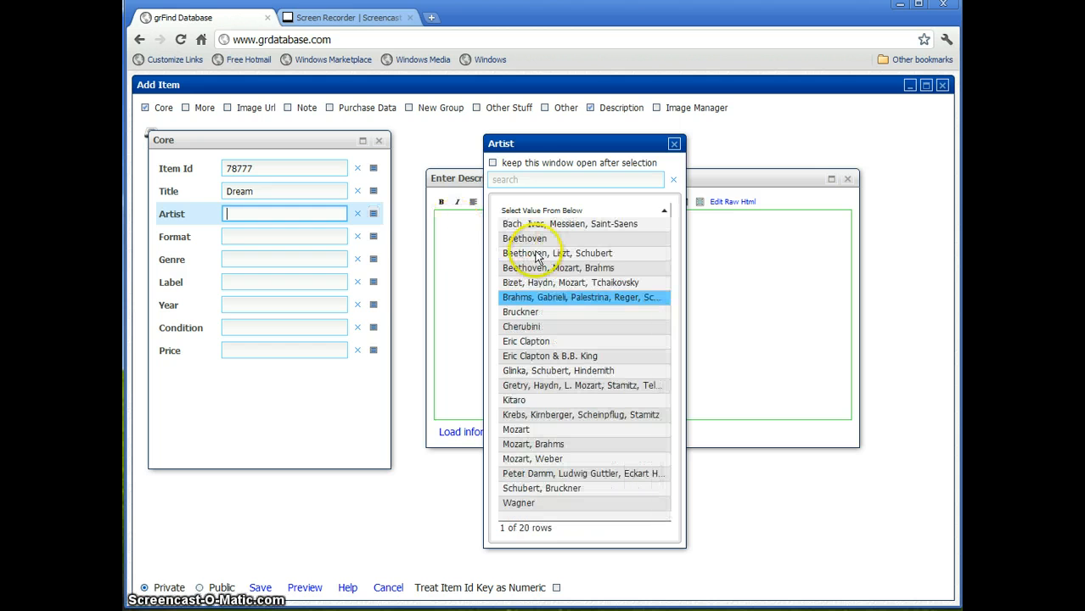
{"action": "left_click", "coordinate": [502, 166]}
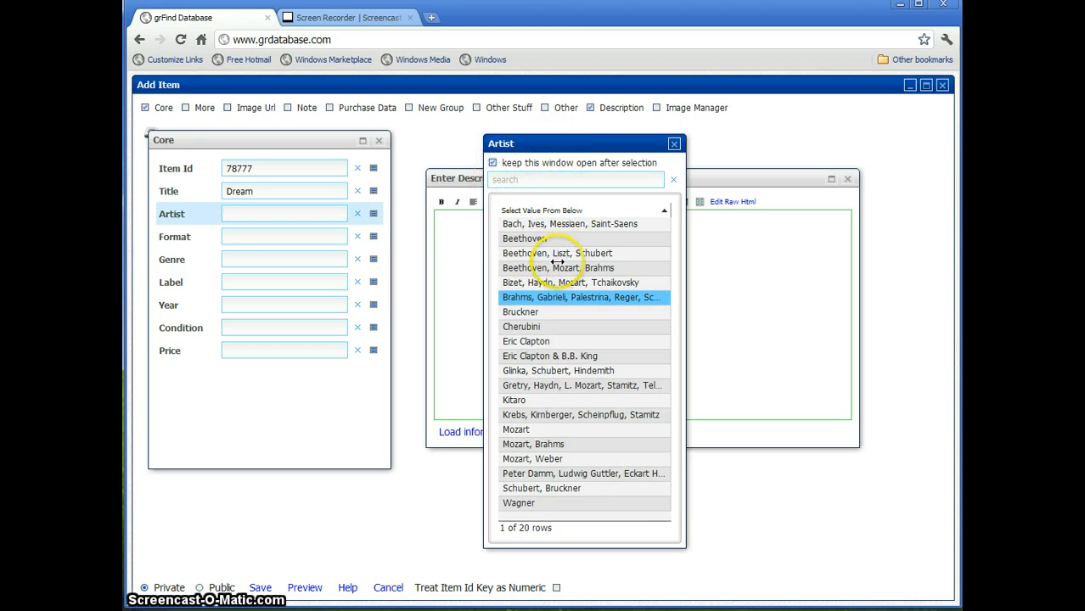
{"action": "left_click", "coordinate": [522, 239]}
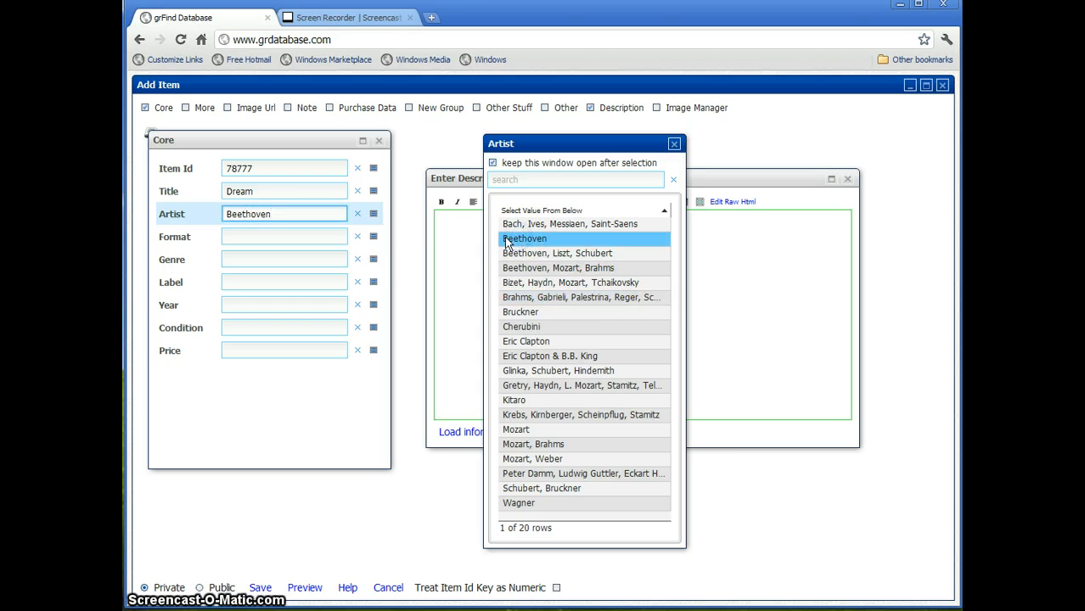
Enter "plastic" as the new item's Format, choose Classical as its Genre and close the value list.
{"action": "left_click", "coordinate": [373, 237]}
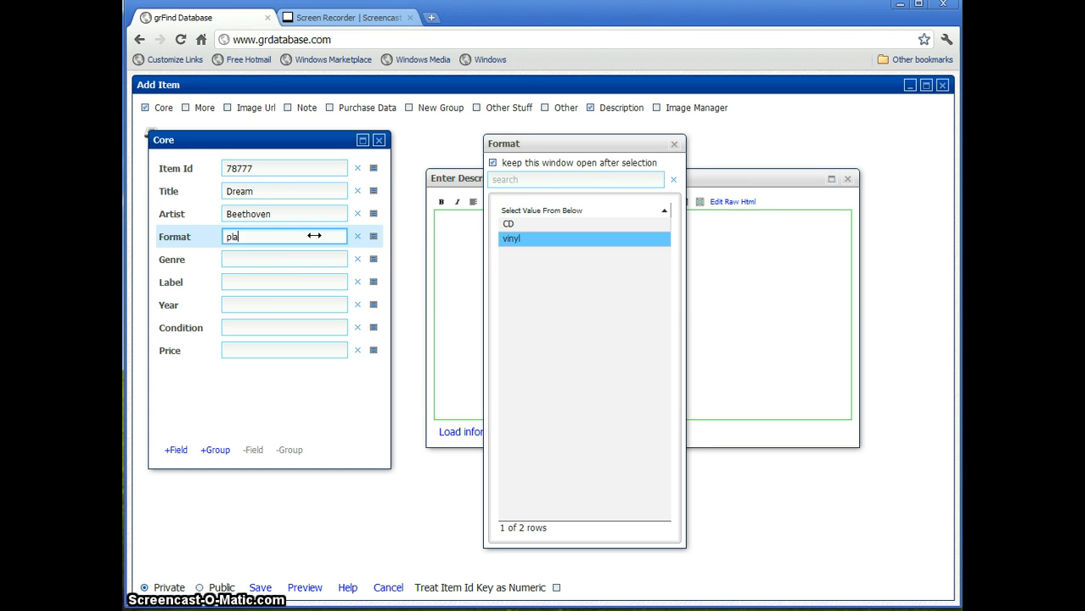
{"action": "type", "text": "ic"}
{"action": "left_click", "coordinate": [285, 234]}
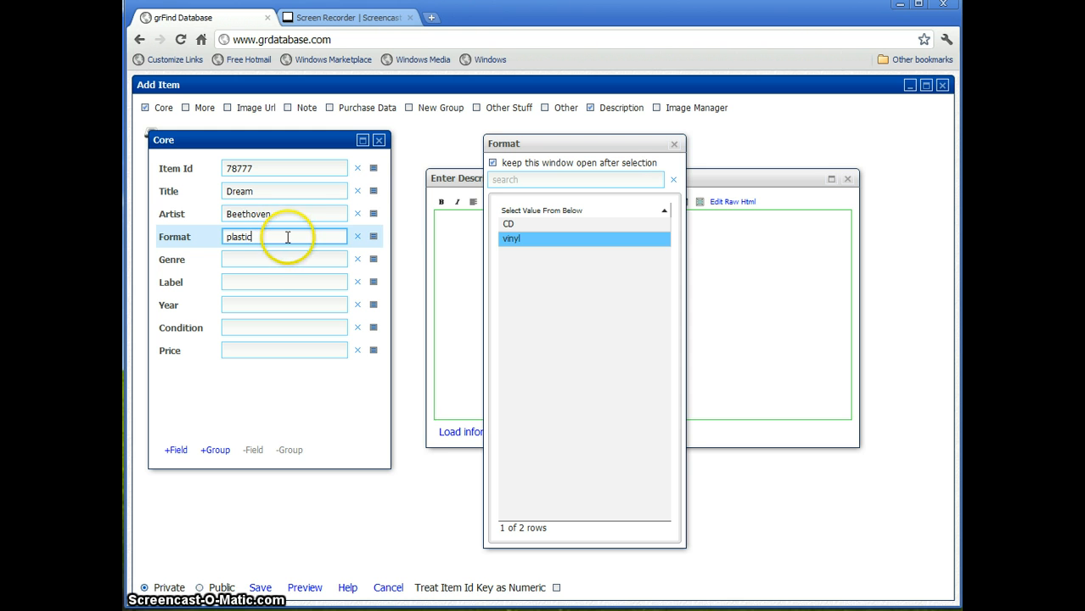
{"action": "left_click", "coordinate": [374, 258]}
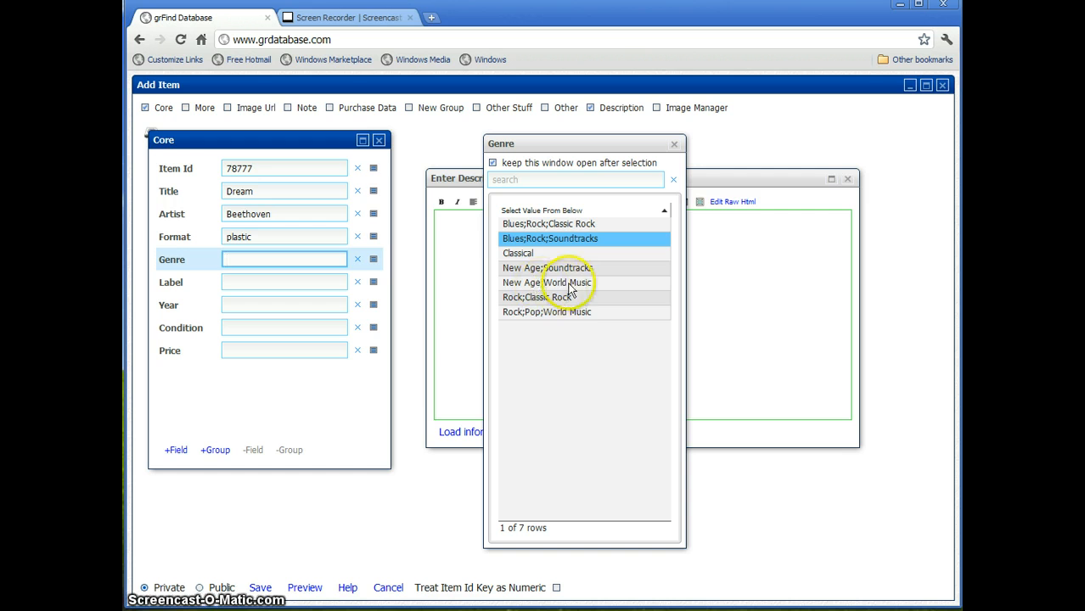
{"action": "left_click", "coordinate": [520, 253]}
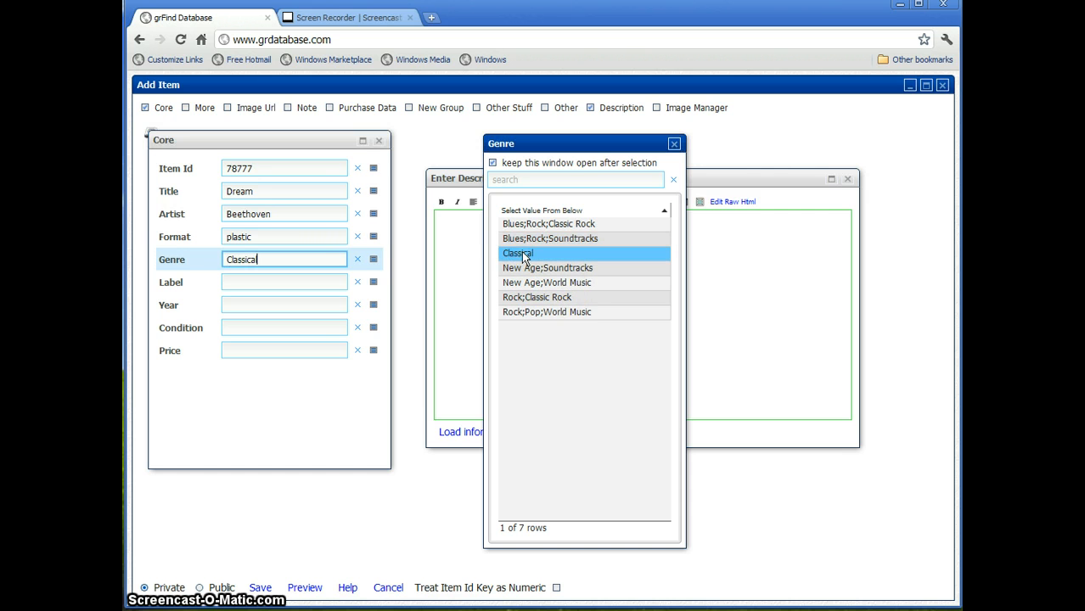
{"action": "left_click", "coordinate": [673, 143]}
Enter "This is a good record to listen to in the morning." as the new item's description.
{"action": "left_click", "coordinate": [574, 227]}
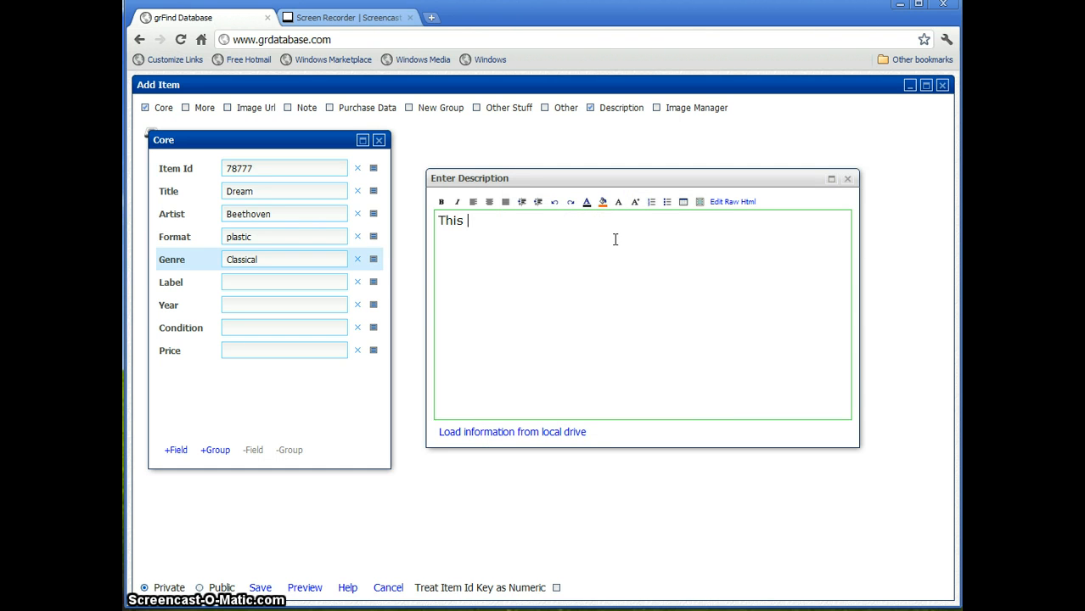
{"action": "type", "text": "This is a good record to listen to"}
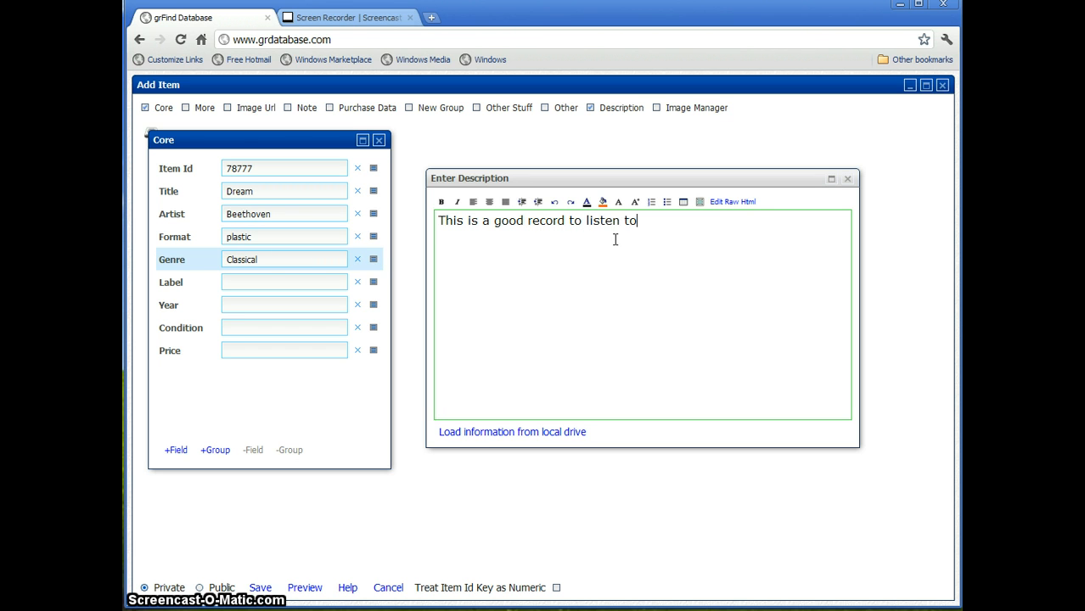
{"action": "type", "text": " in the morning."}
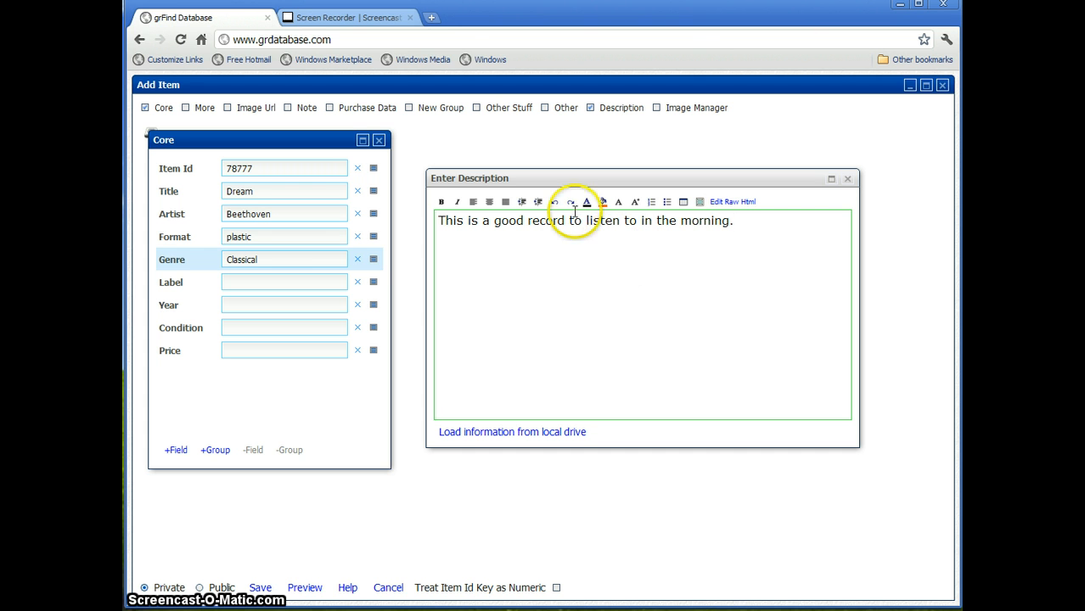
{"action": "left_click", "coordinate": [651, 274]}
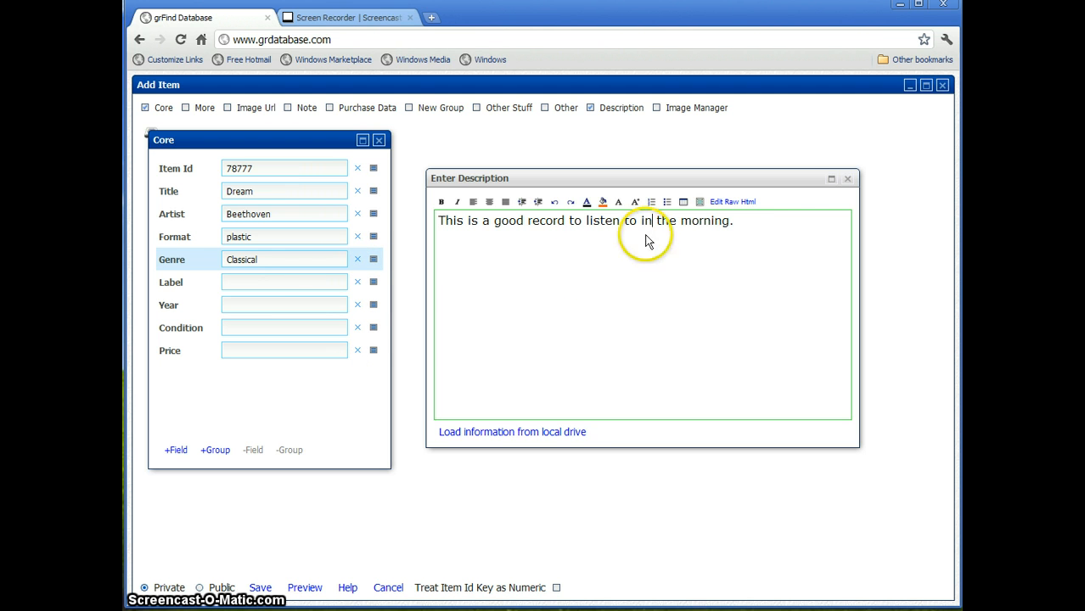
{"action": "left_click", "coordinate": [523, 319]}
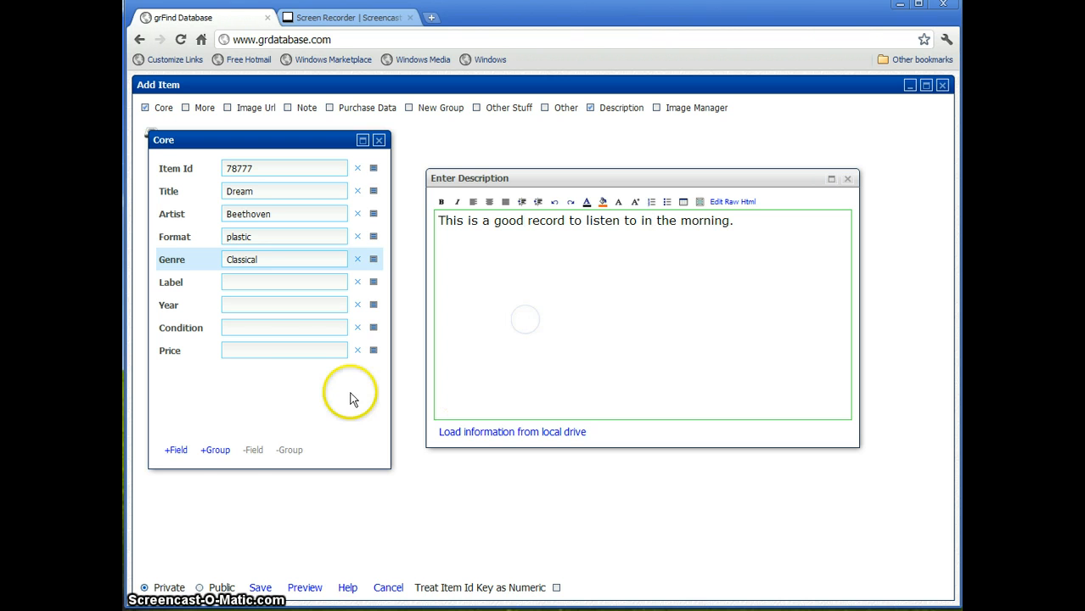
Try to add a field group named New Group to the music item form and dismiss the message.
{"action": "left_click", "coordinate": [216, 450]}
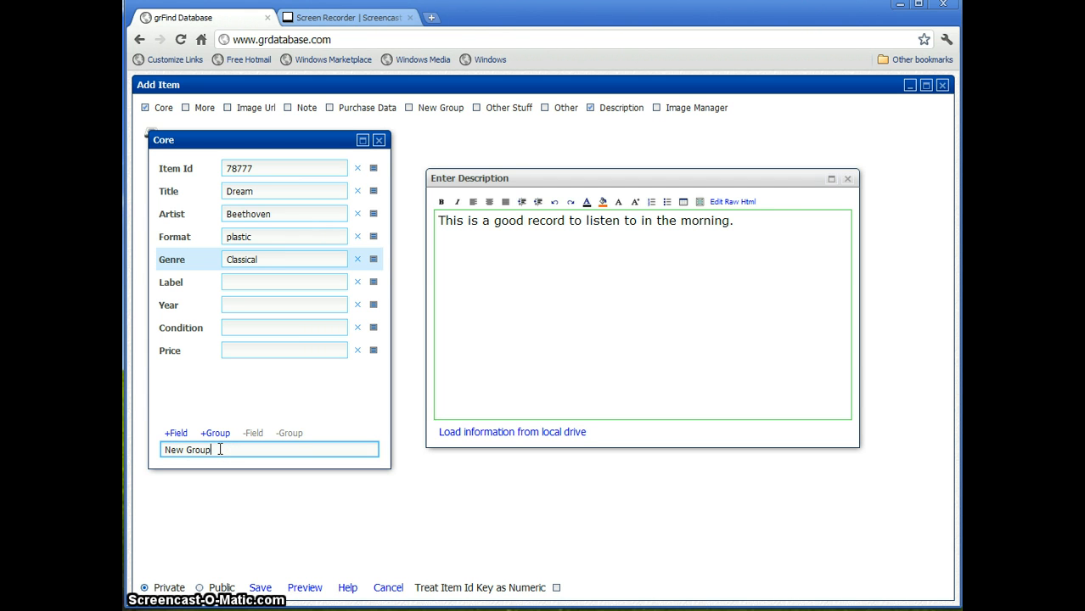
{"action": "key", "text": "Return"}
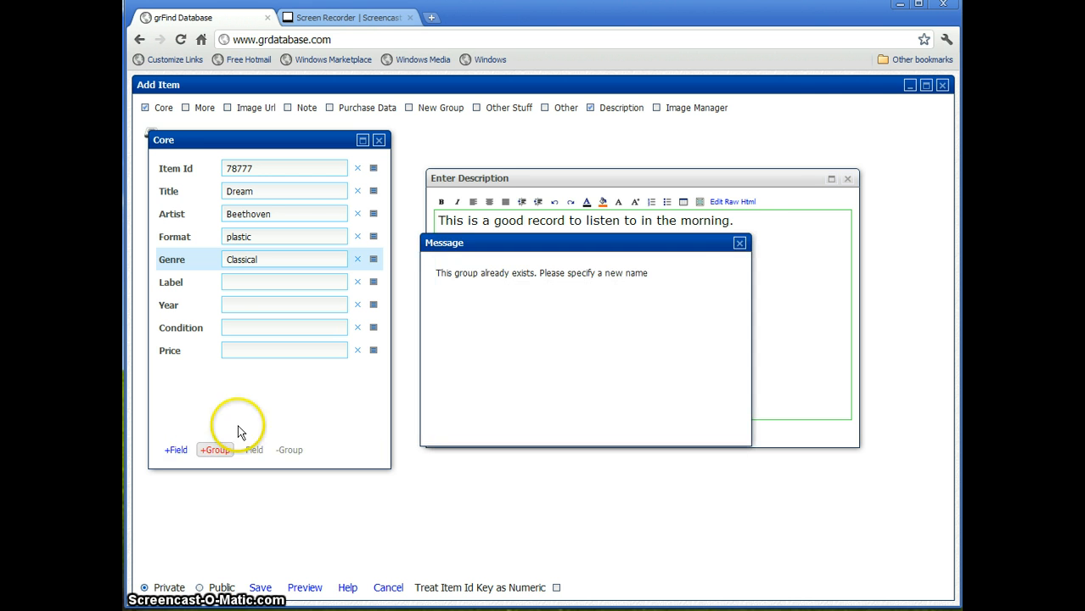
{"action": "left_click", "coordinate": [740, 245]}
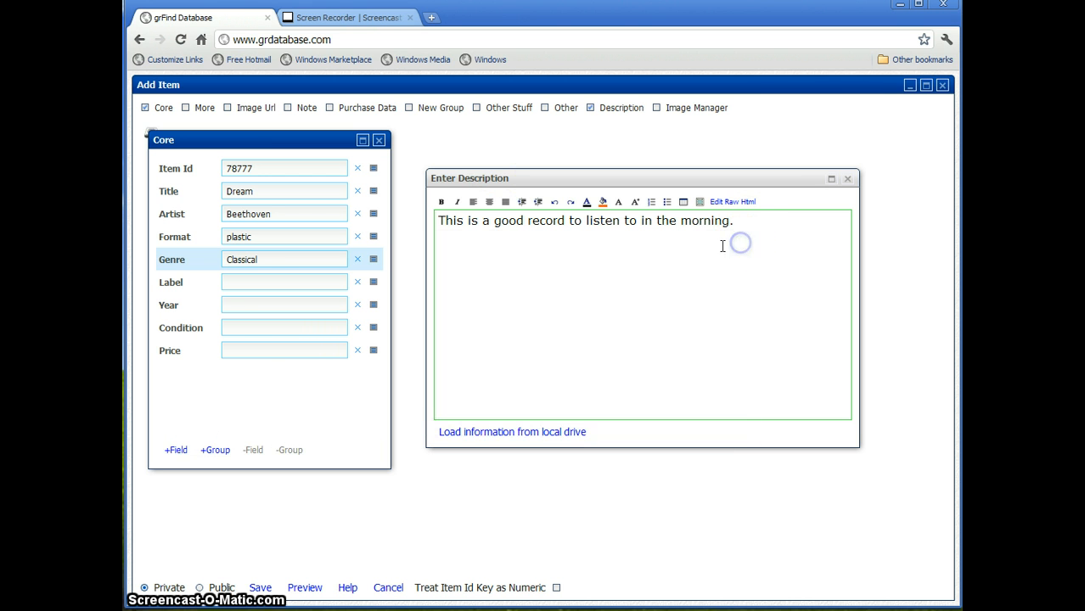
Add a field group named Newer Group to the music item form.
{"action": "left_click", "coordinate": [216, 450]}
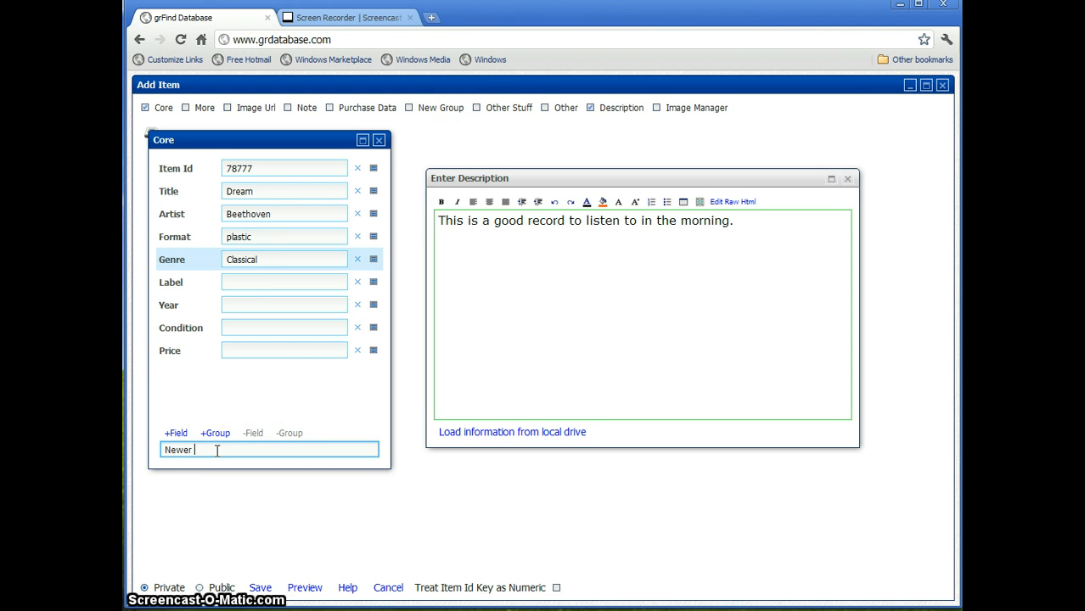
{"action": "type", "text": "Newer Group"}
{"action": "key", "text": "Return"}
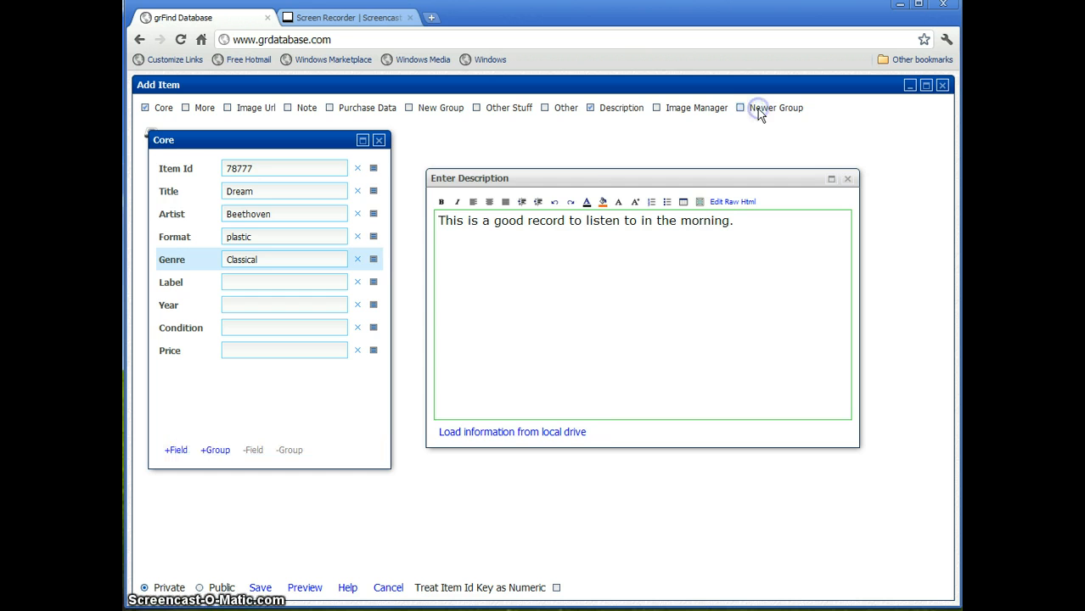
Display Newer Group, add a text field named Best Listening Time to it and set its value to Morning.
{"action": "left_click", "coordinate": [757, 108]}
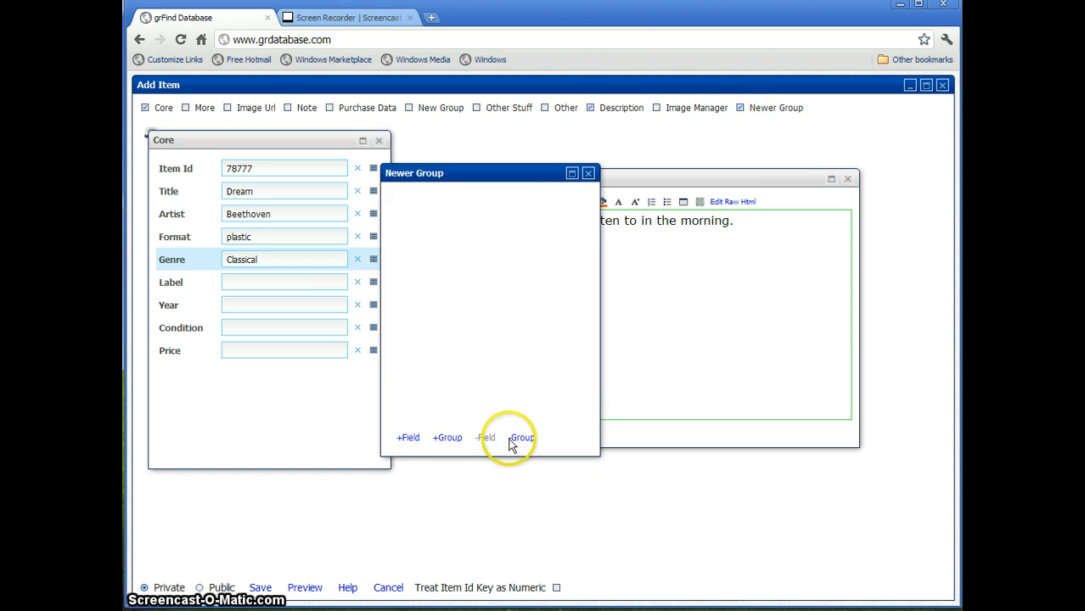
{"action": "left_click", "coordinate": [415, 435]}
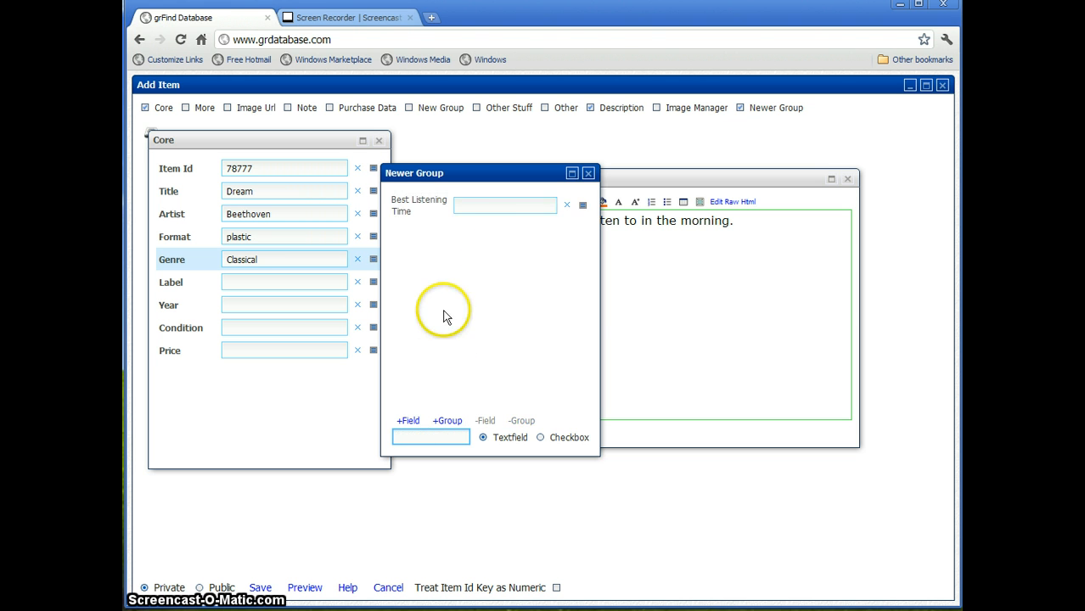
{"action": "left_click", "coordinate": [474, 205]}
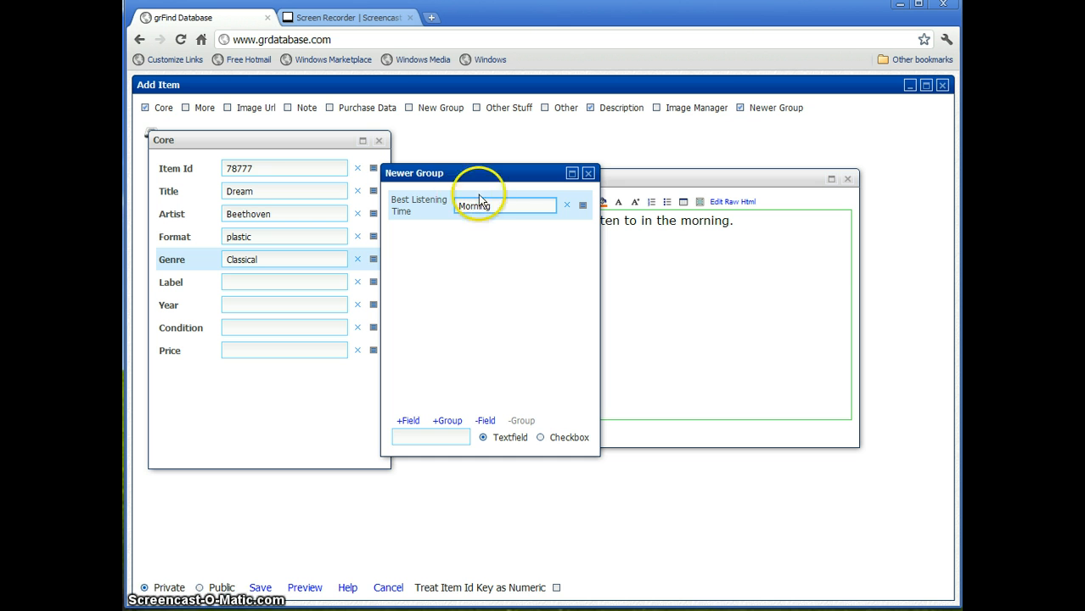
Move the Newer Group window down to uncover the description text, save the new item and close the Add Item window.
{"action": "left_click", "coordinate": [547, 250]}
{"action": "left_click_drag", "start_coordinate": [535, 174], "coordinate": [547, 247]}
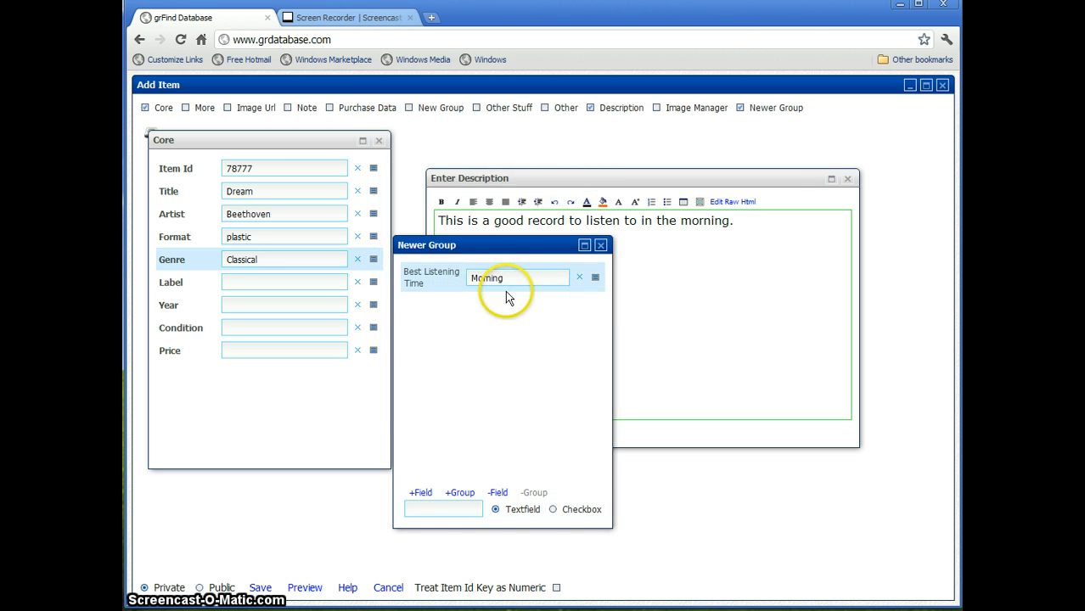
{"action": "left_click", "coordinate": [655, 223]}
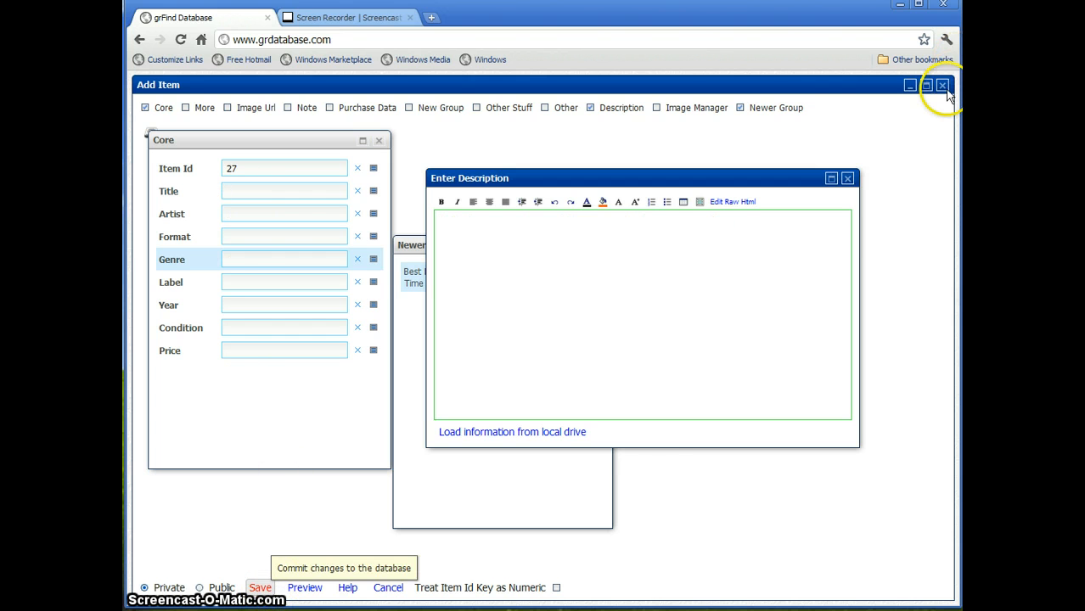
{"action": "left_click", "coordinate": [944, 89]}
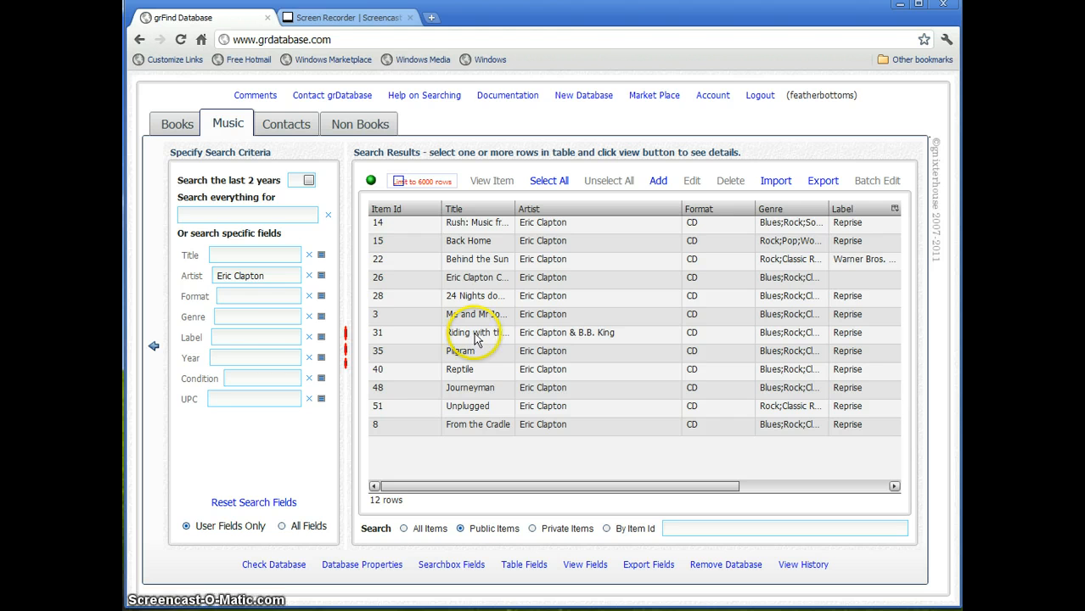
Reset the search fields, list only the private items and view the details of item 78777.
{"action": "left_click", "coordinate": [253, 503]}
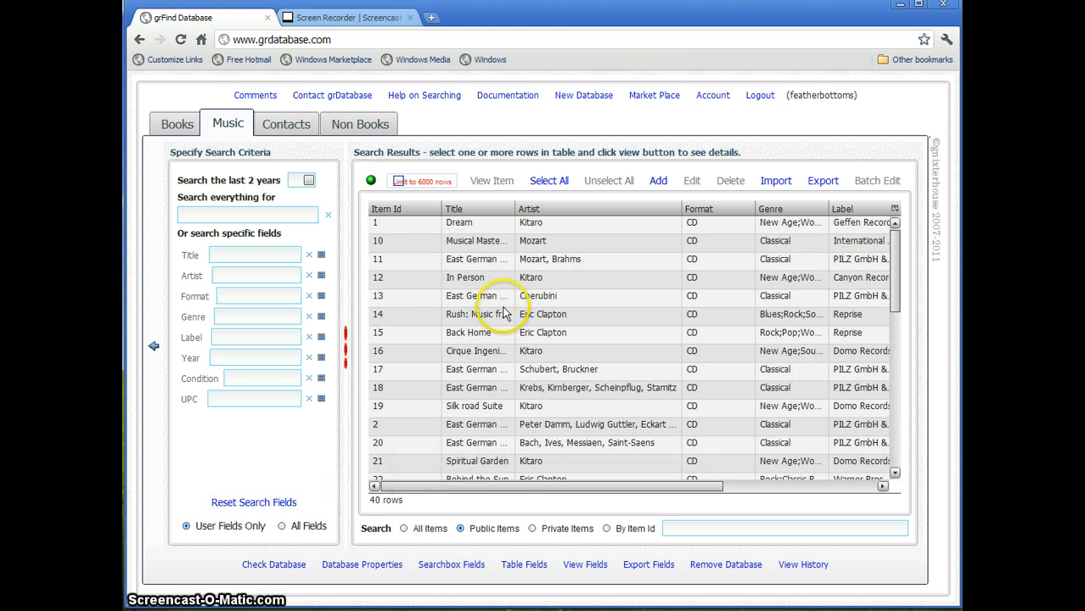
{"action": "left_click", "coordinate": [548, 531]}
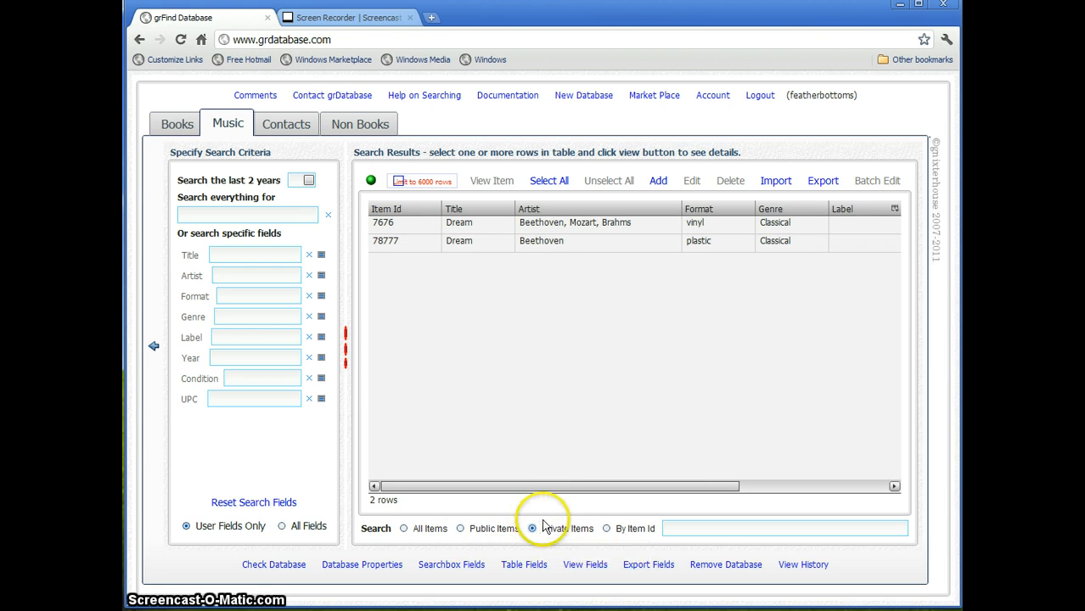
{"action": "left_click", "coordinate": [530, 244]}
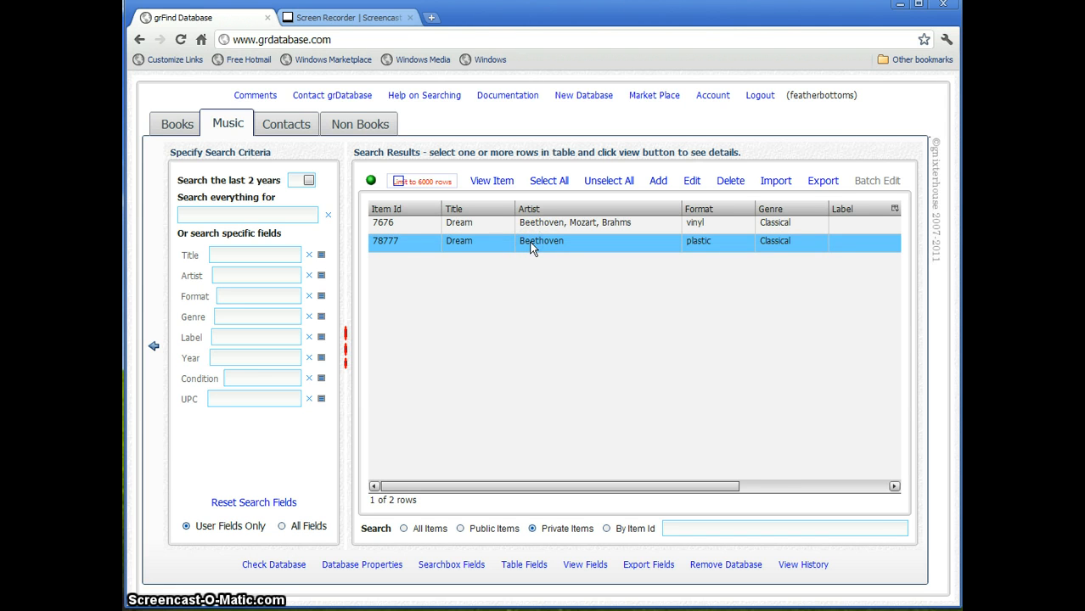
{"action": "double_click", "coordinate": [530, 244]}
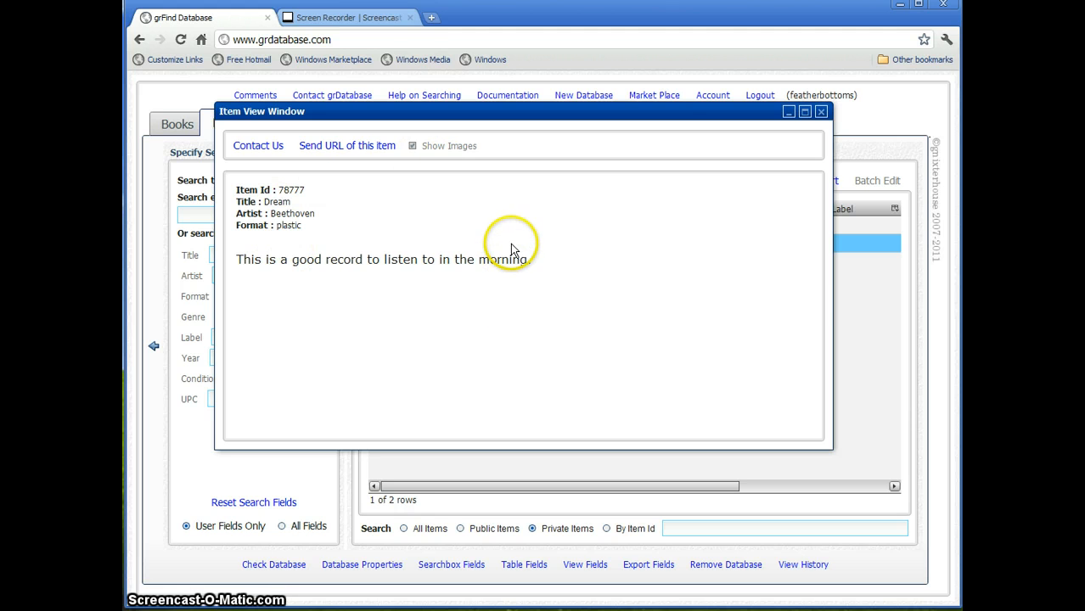
{"action": "left_click", "coordinate": [819, 111]}
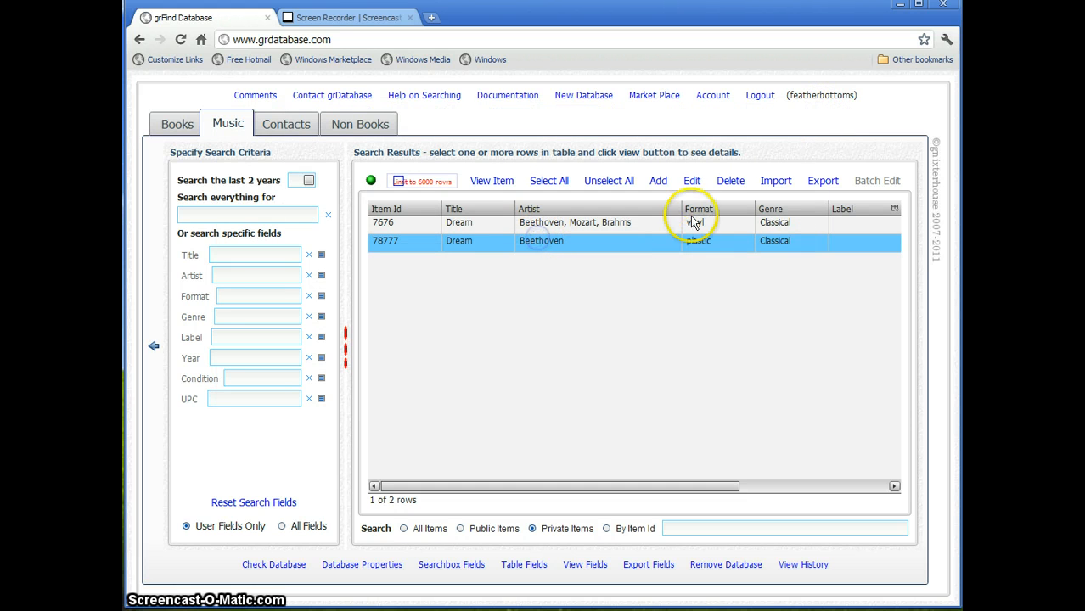
Edit item 78777 to add the hosted image ecreptile.jpg to its user view images and preview the item.
{"action": "left_click", "coordinate": [692, 181]}
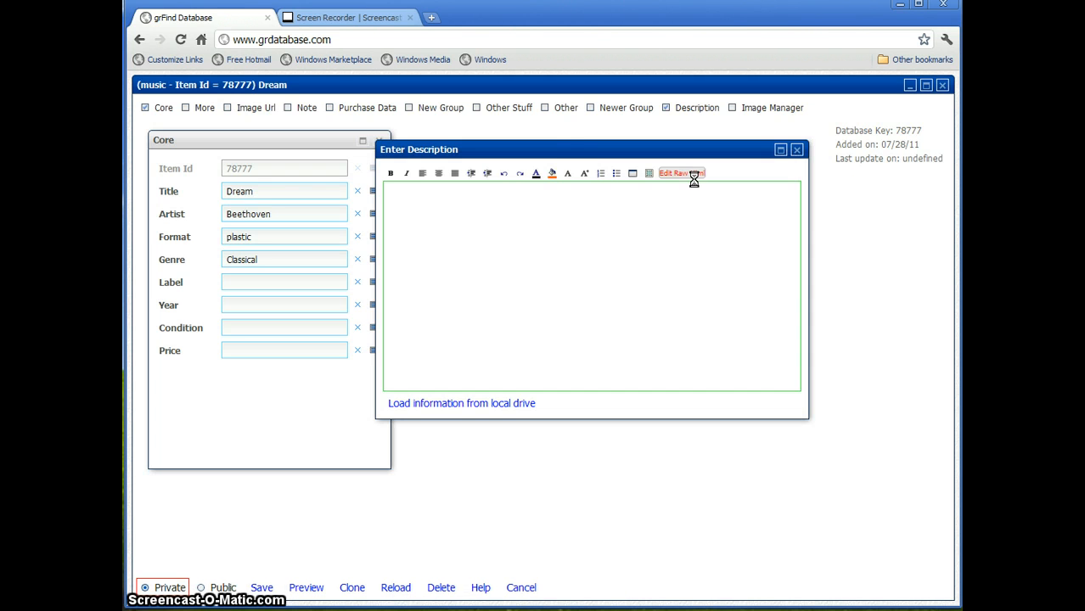
{"action": "left_click", "coordinate": [756, 110]}
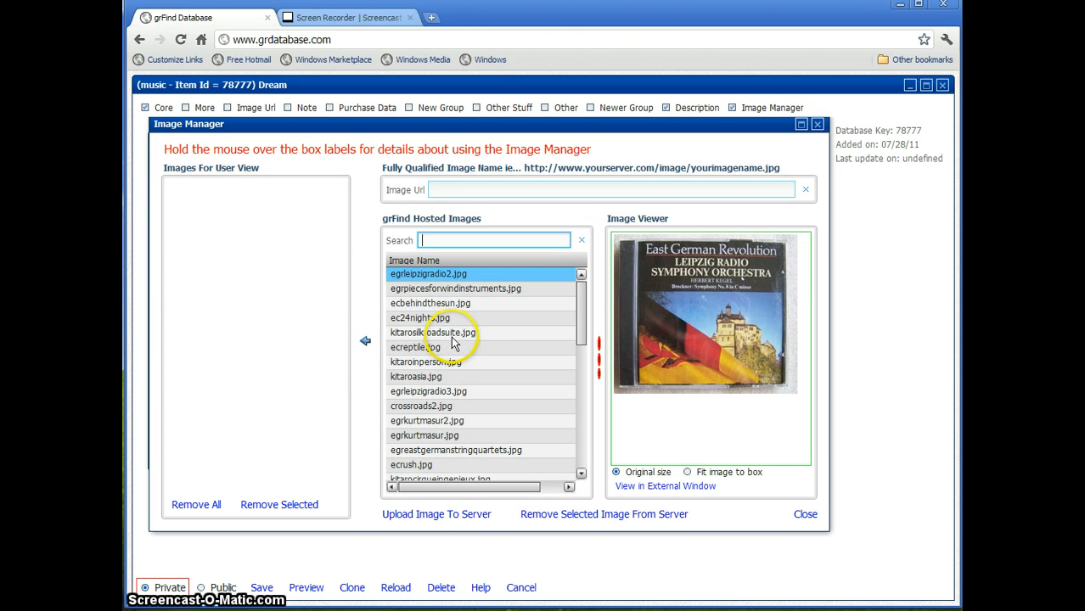
{"action": "left_click", "coordinate": [415, 347]}
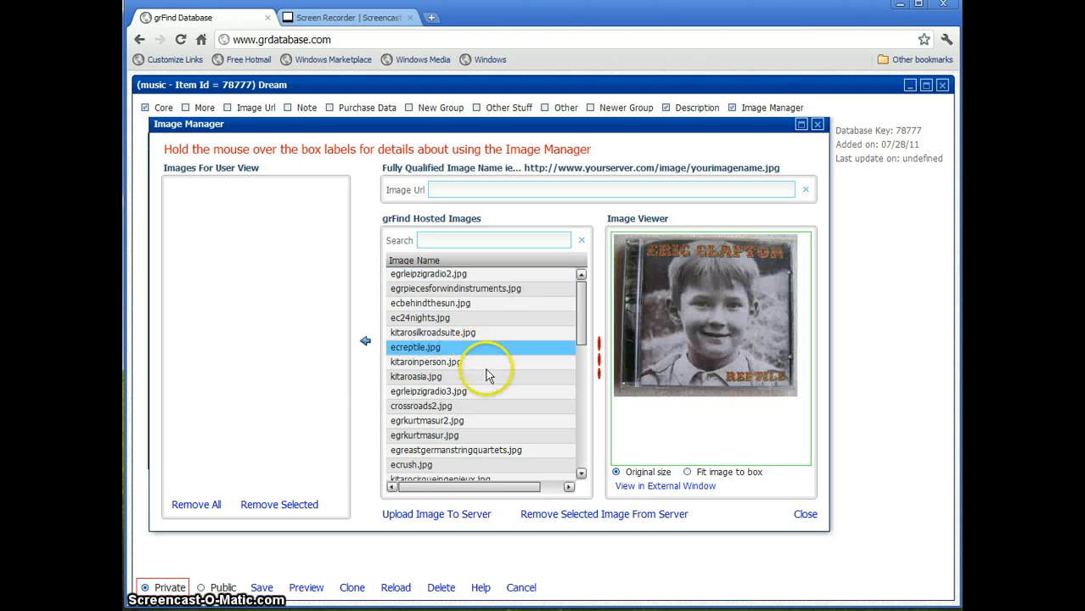
{"action": "left_click", "coordinate": [365, 342]}
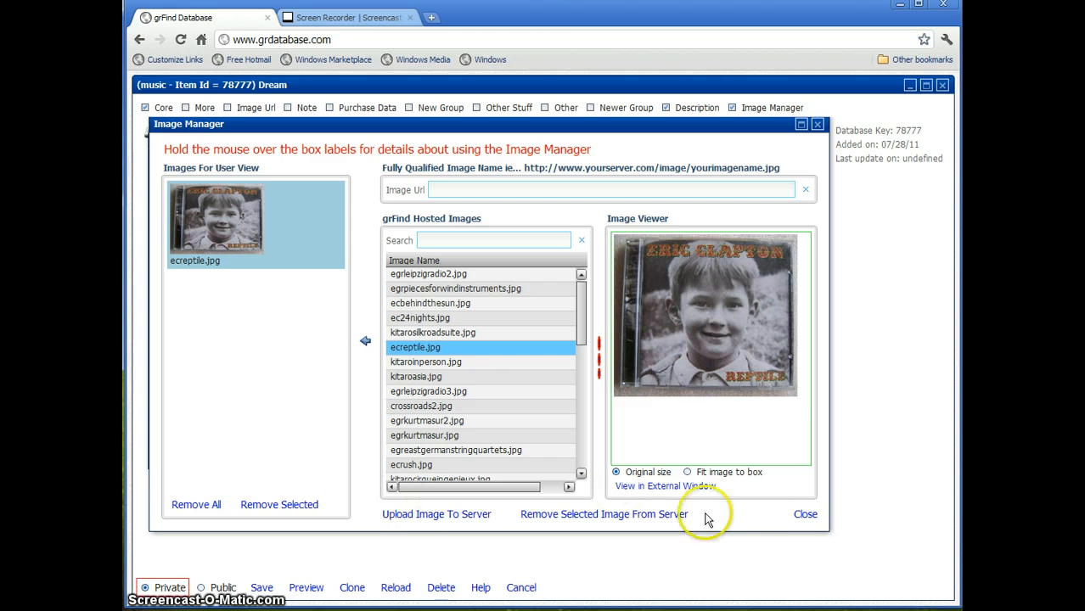
{"action": "left_click", "coordinate": [804, 514]}
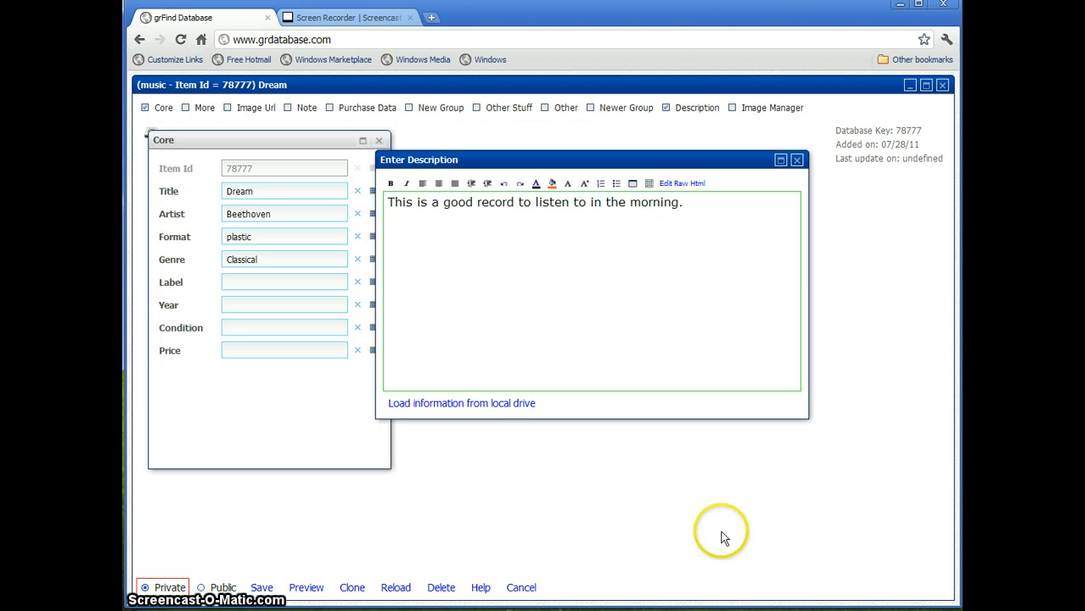
{"action": "left_click", "coordinate": [315, 587]}
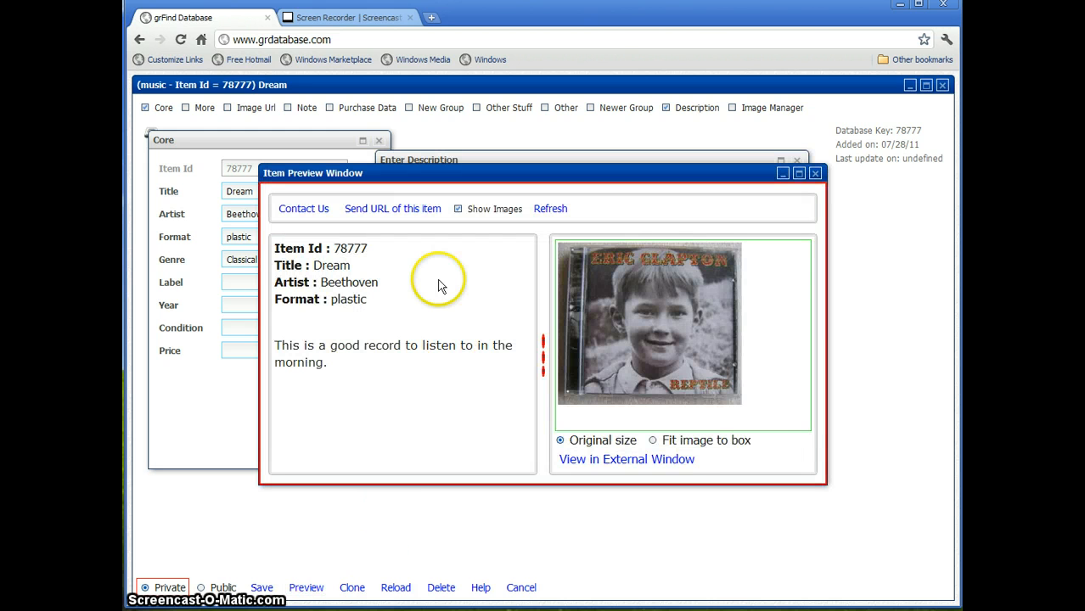
{"action": "left_click", "coordinate": [815, 174]}
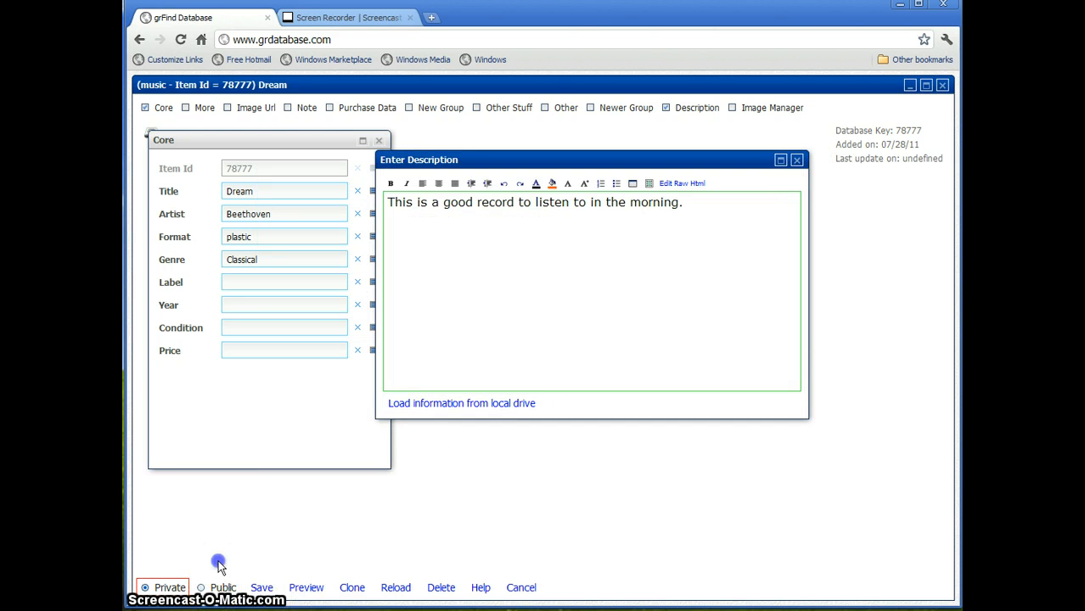
Make item 78777 public, save it and close its edit window.
{"action": "left_click", "coordinate": [202, 589]}
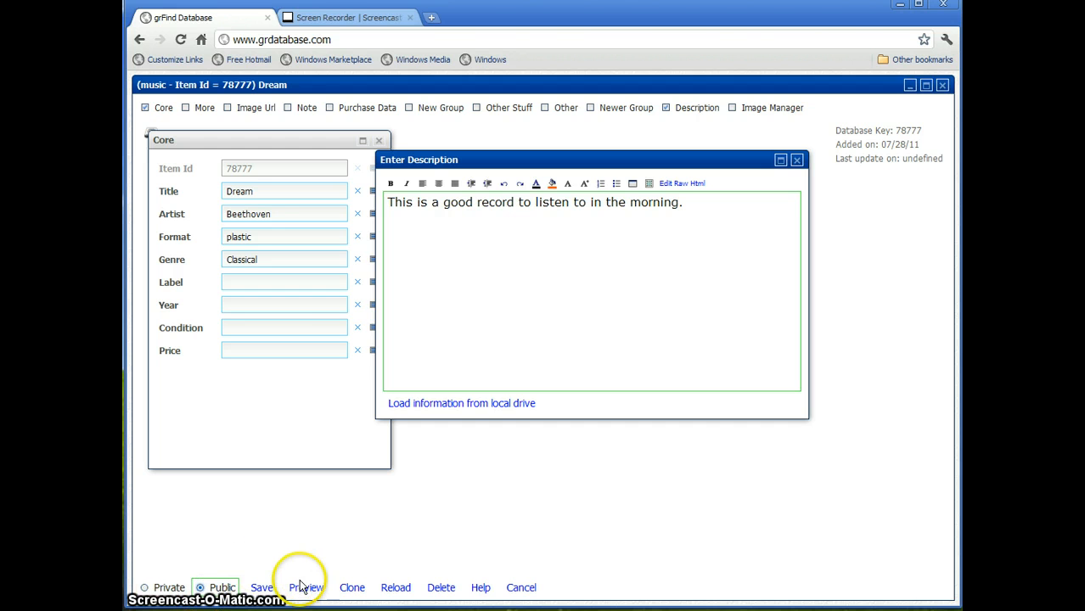
{"action": "left_click", "coordinate": [262, 588]}
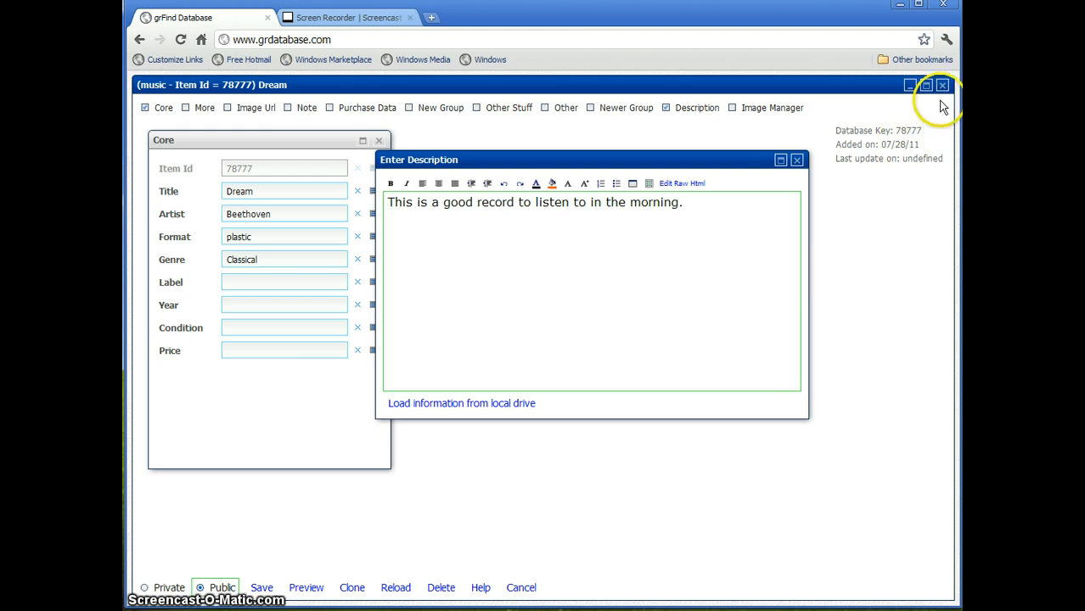
{"action": "left_click", "coordinate": [944, 86]}
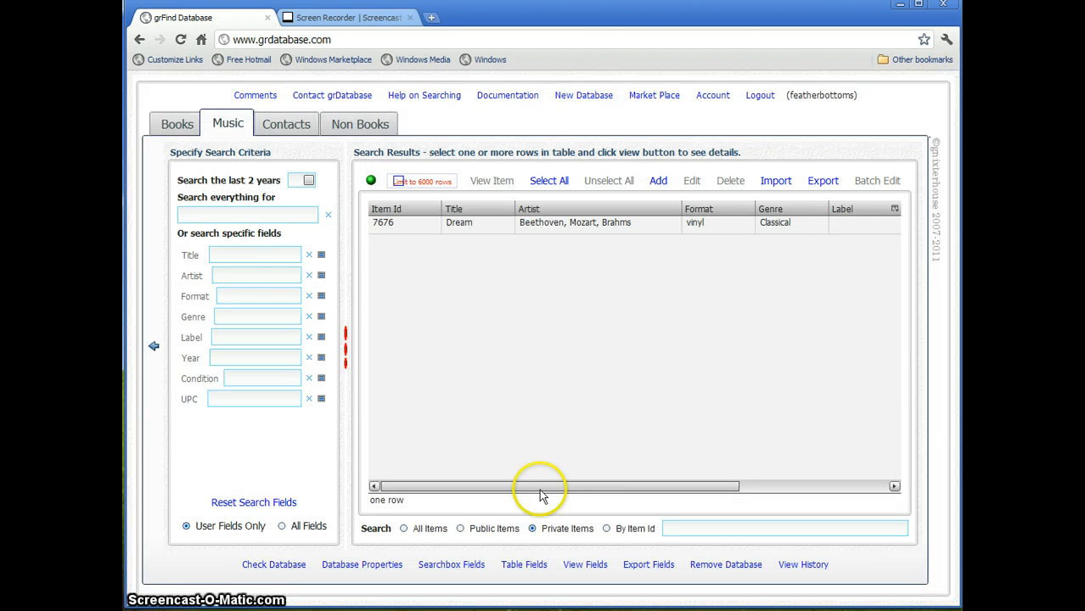
List only the public items, locate item 78777 in the results and open it for editing.
{"action": "left_click", "coordinate": [484, 533]}
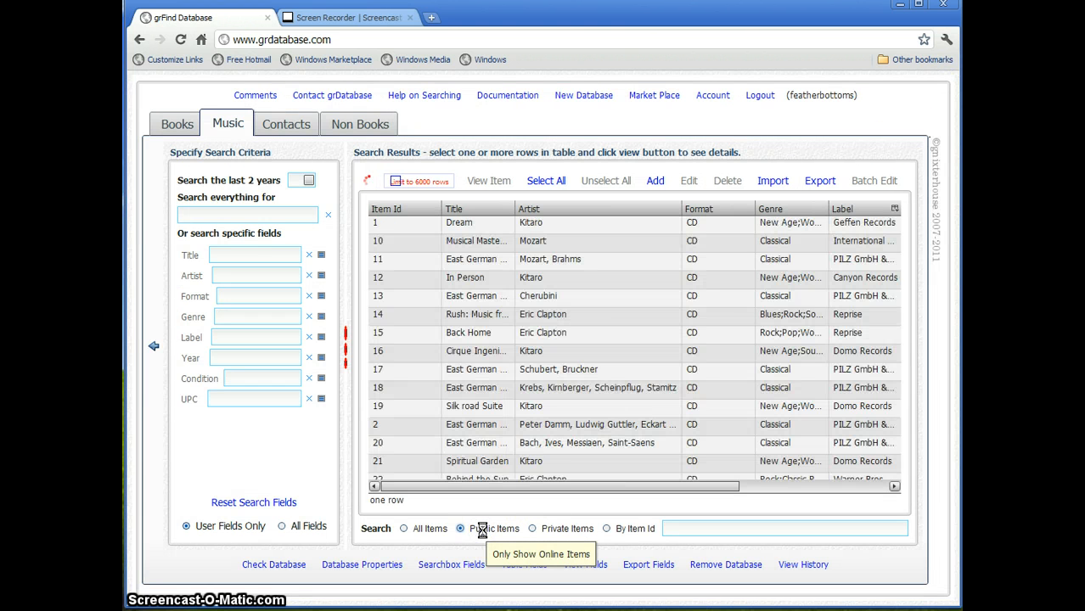
{"action": "left_click_drag", "start_coordinate": [900, 280], "coordinate": [887, 488]}
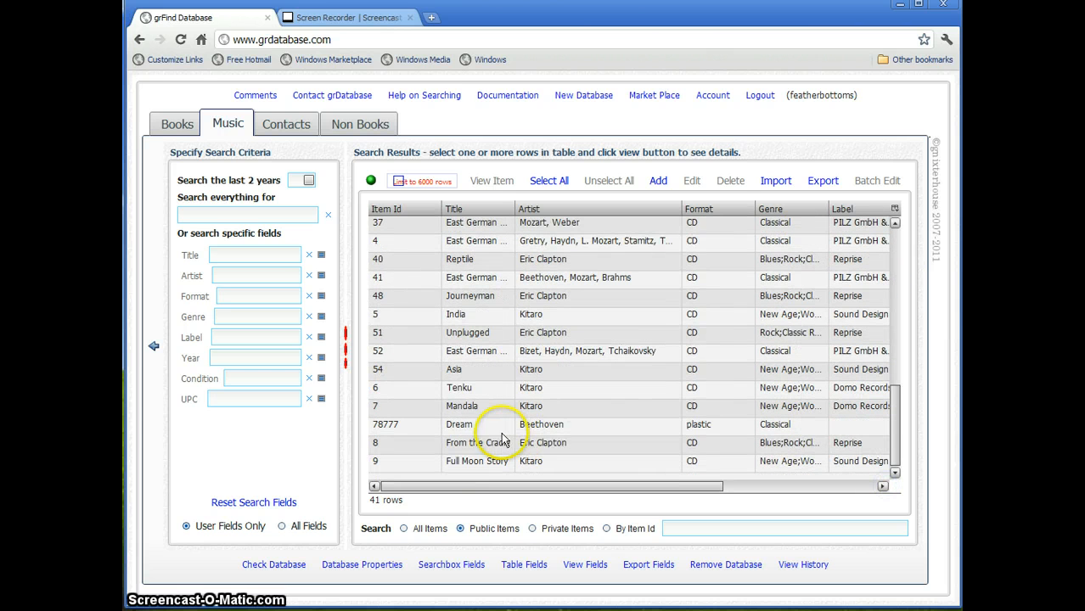
{"action": "left_click", "coordinate": [548, 429]}
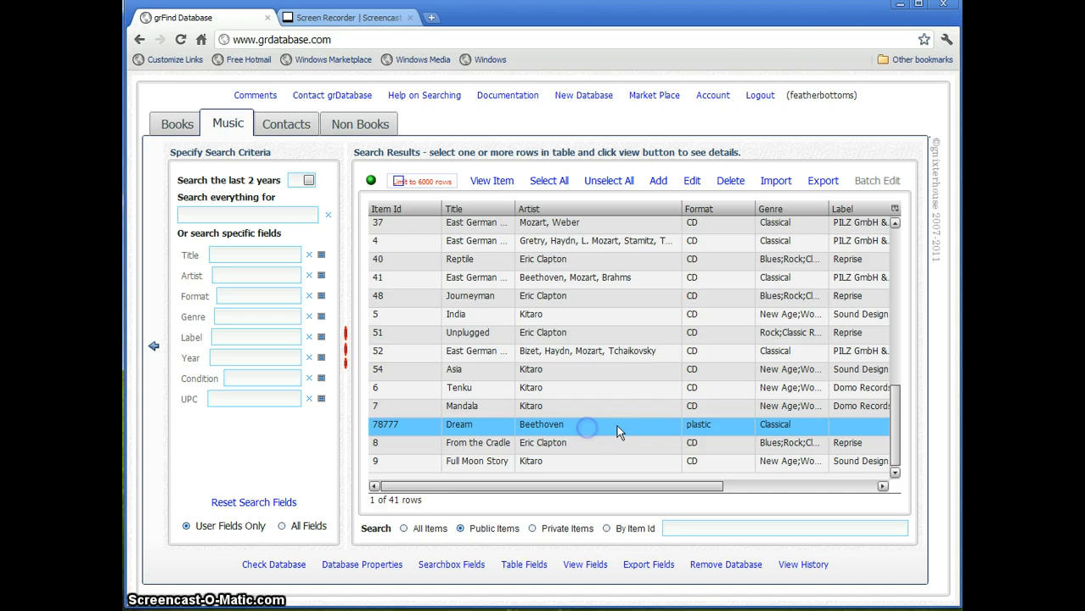
{"action": "left_click", "coordinate": [691, 181]}
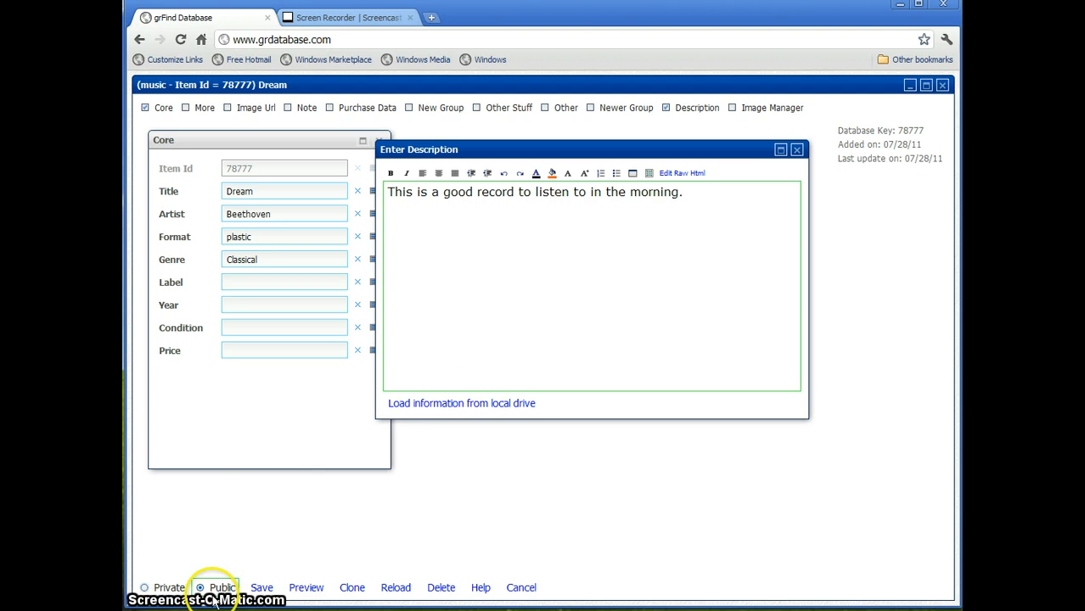
Make item 78777 private, save and close it, and list only the private items.
{"action": "left_click", "coordinate": [262, 587]}
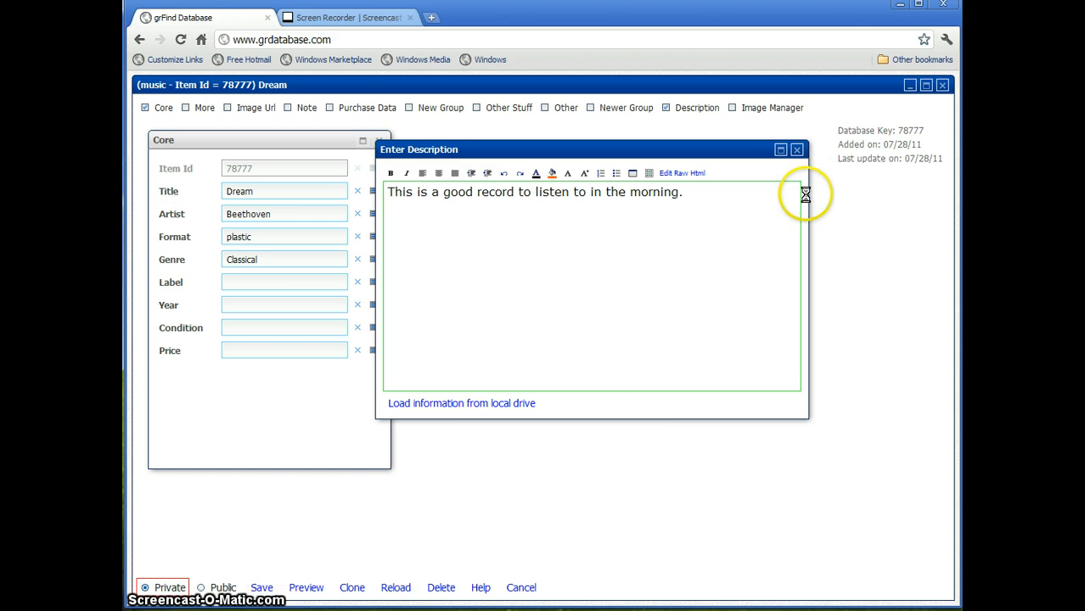
{"action": "left_click", "coordinate": [942, 86]}
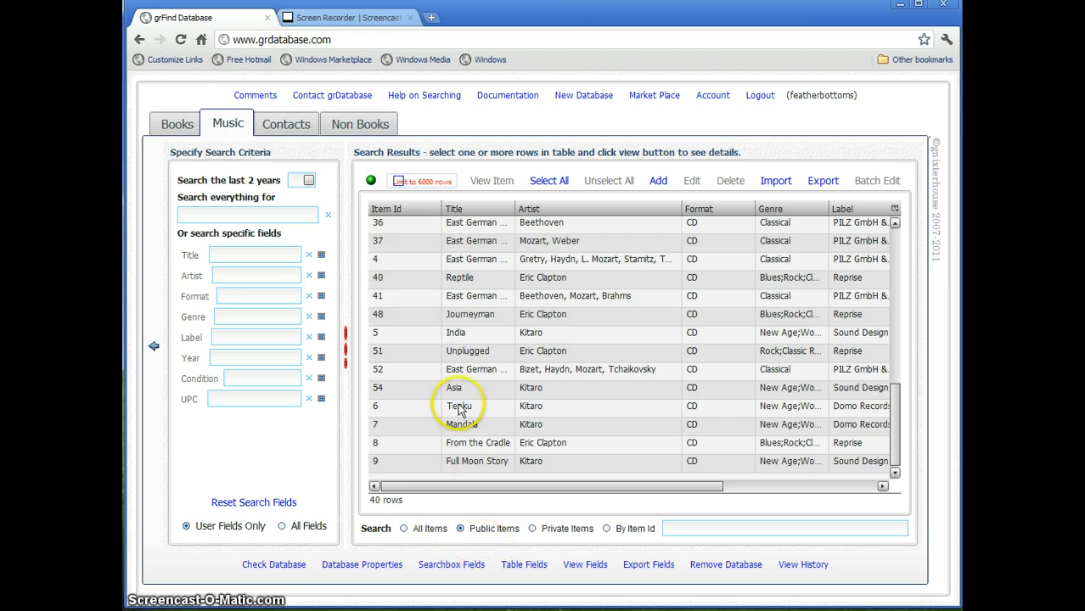
{"action": "left_click", "coordinate": [561, 530]}
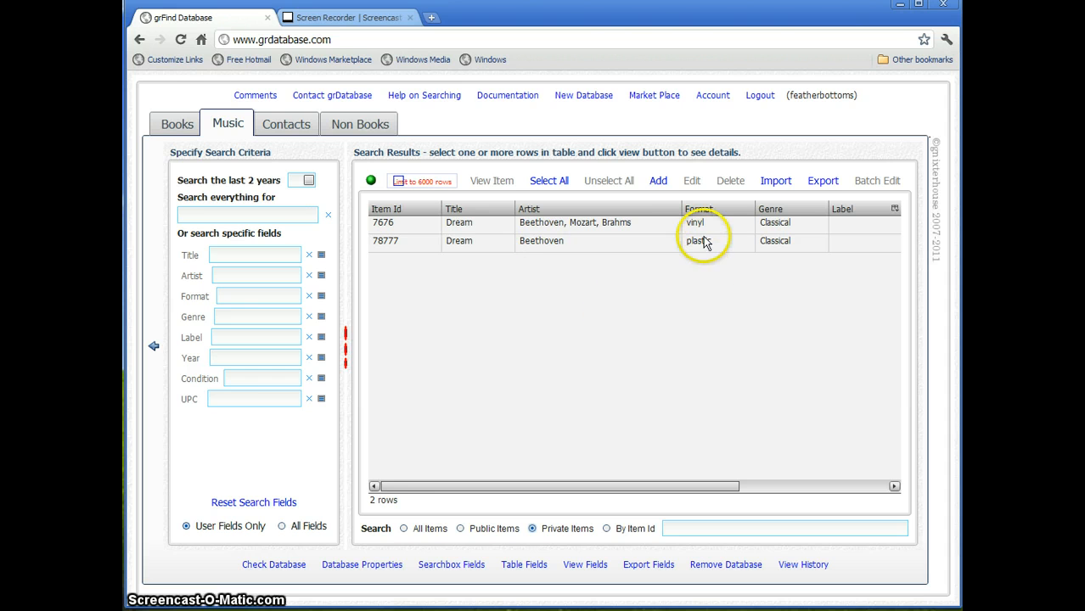
Delete item 78777 from the private music items and dismiss the resulting message.
{"action": "left_click", "coordinate": [612, 245]}
{"action": "left_click", "coordinate": [653, 290]}
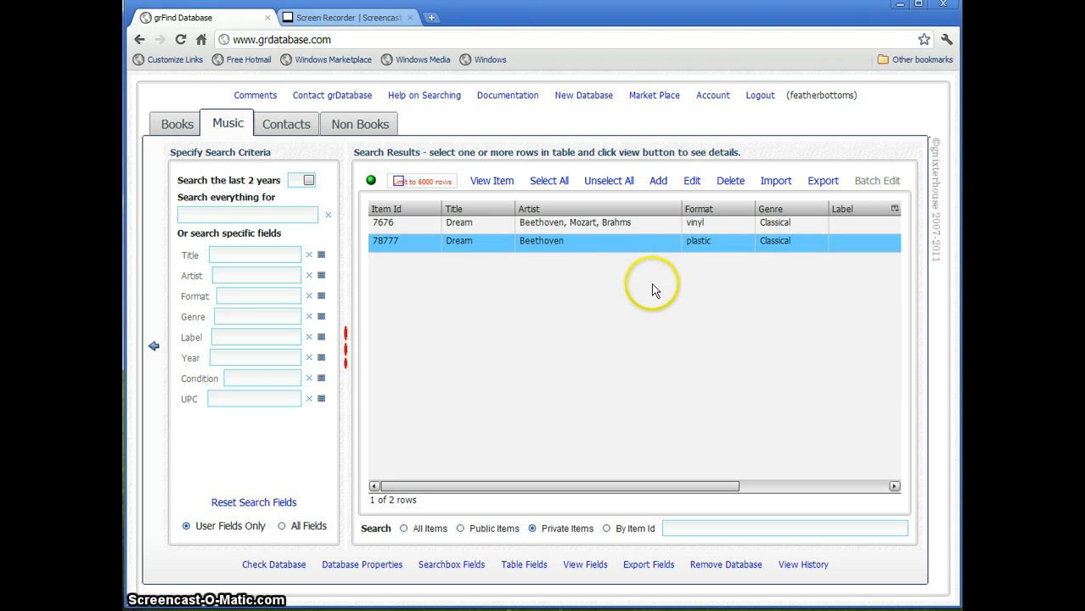
{"action": "left_click", "coordinate": [731, 182]}
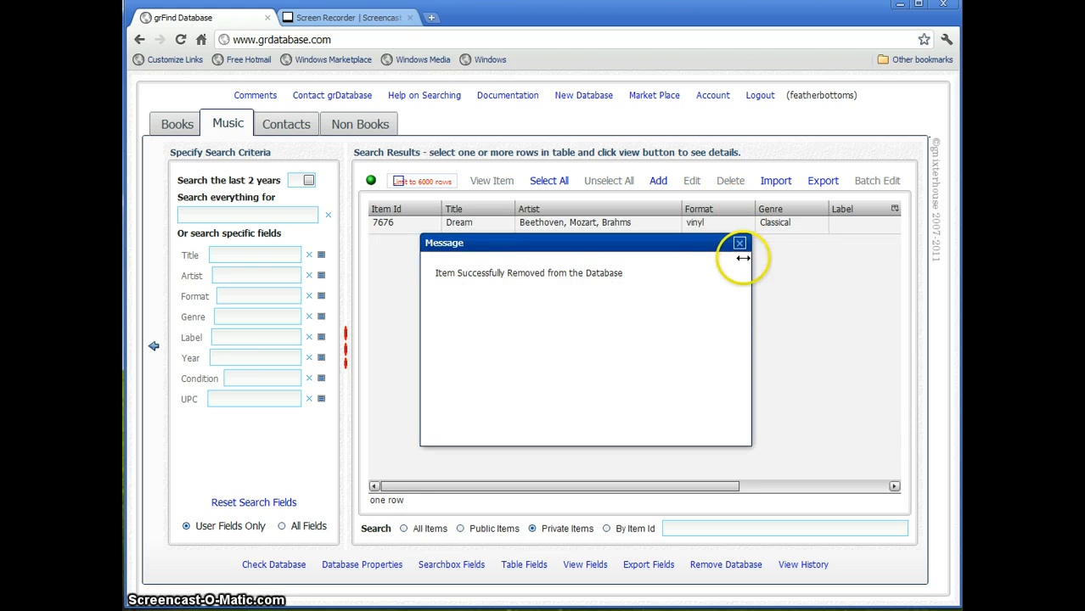
{"action": "left_click", "coordinate": [738, 245]}
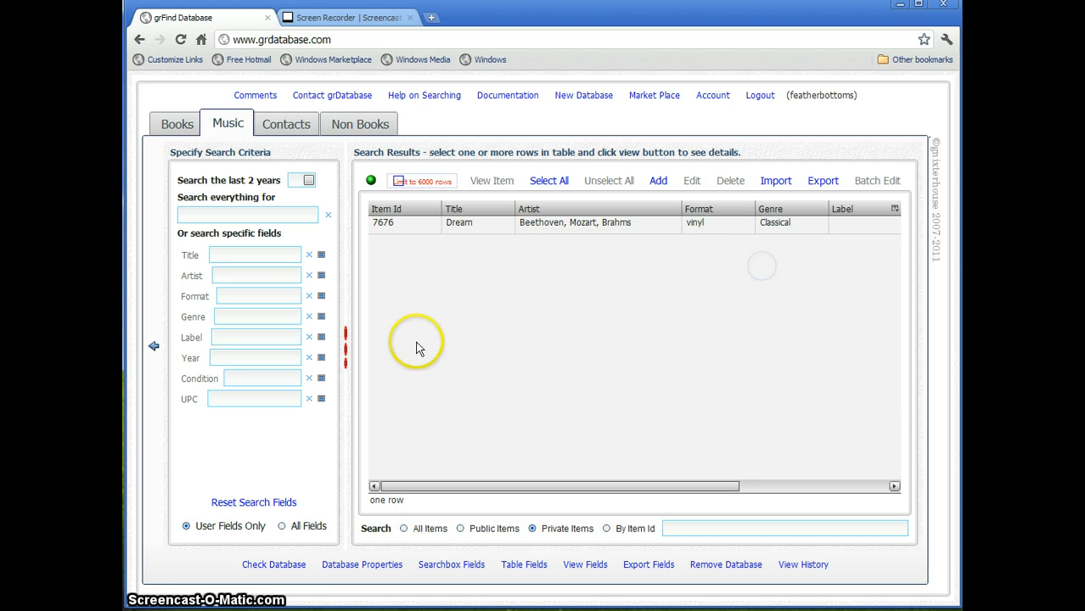
List only the public music items and look through the lower part of the results.
{"action": "left_click", "coordinate": [481, 520]}
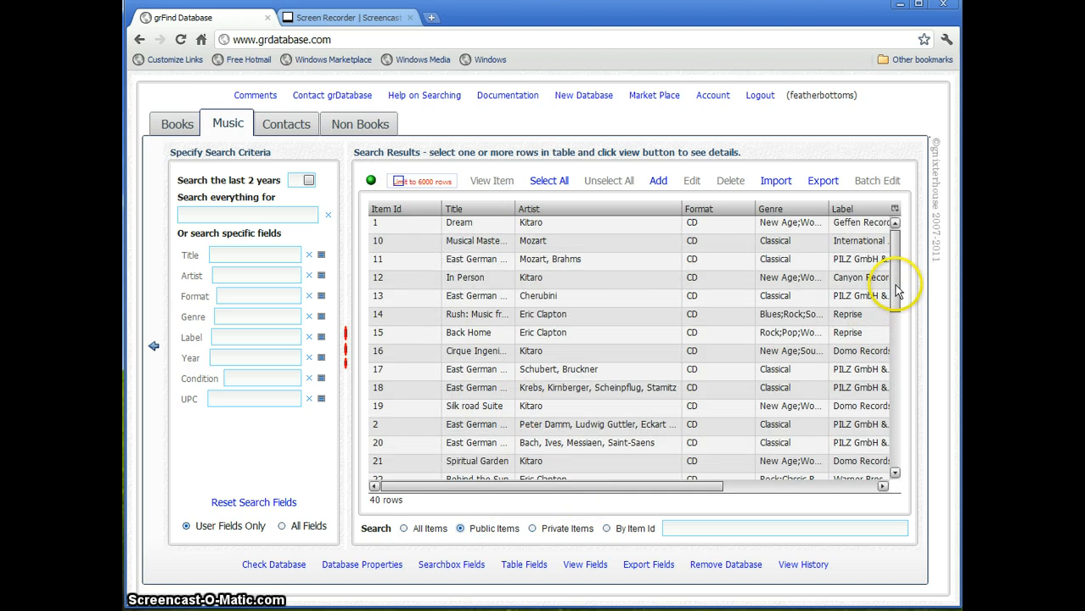
{"action": "left_click_drag", "start_coordinate": [884, 410], "coordinate": [879, 449]}
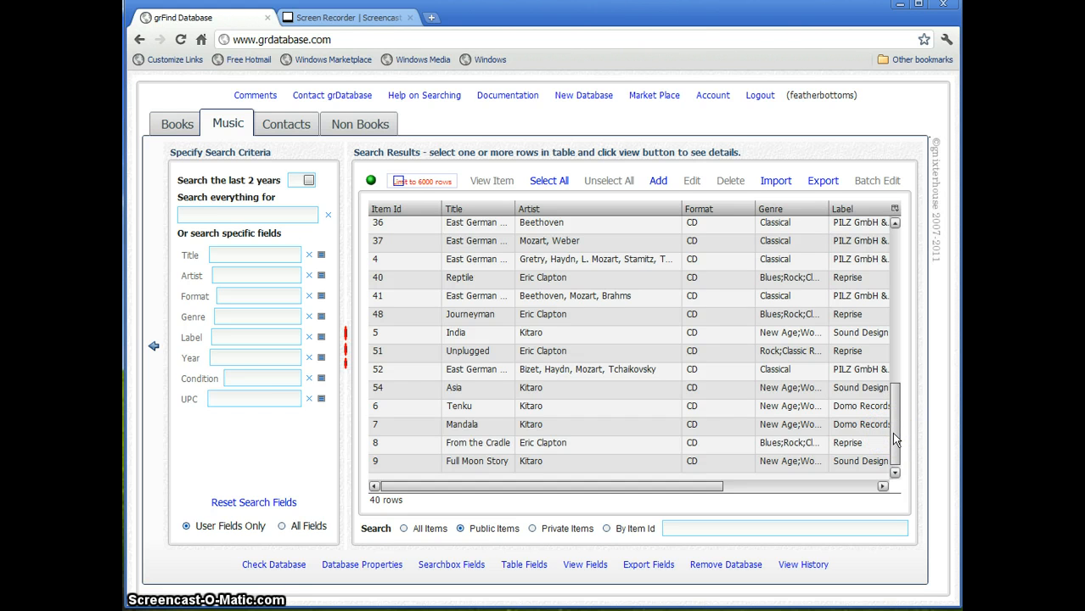
{"action": "left_click_drag", "start_coordinate": [892, 431], "coordinate": [883, 402]}
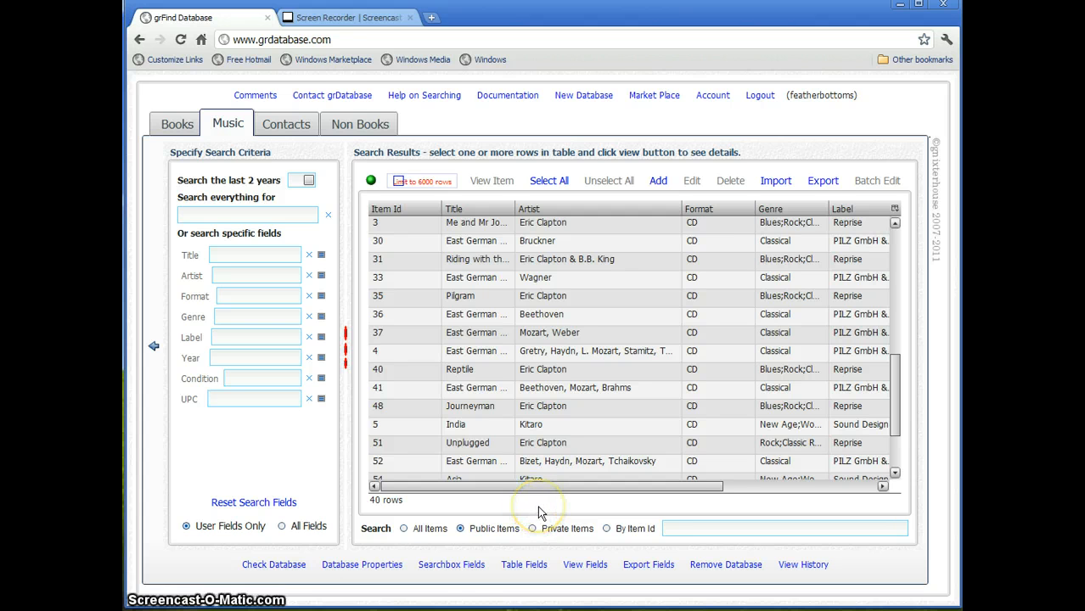
{"action": "left_click", "coordinate": [473, 574]}
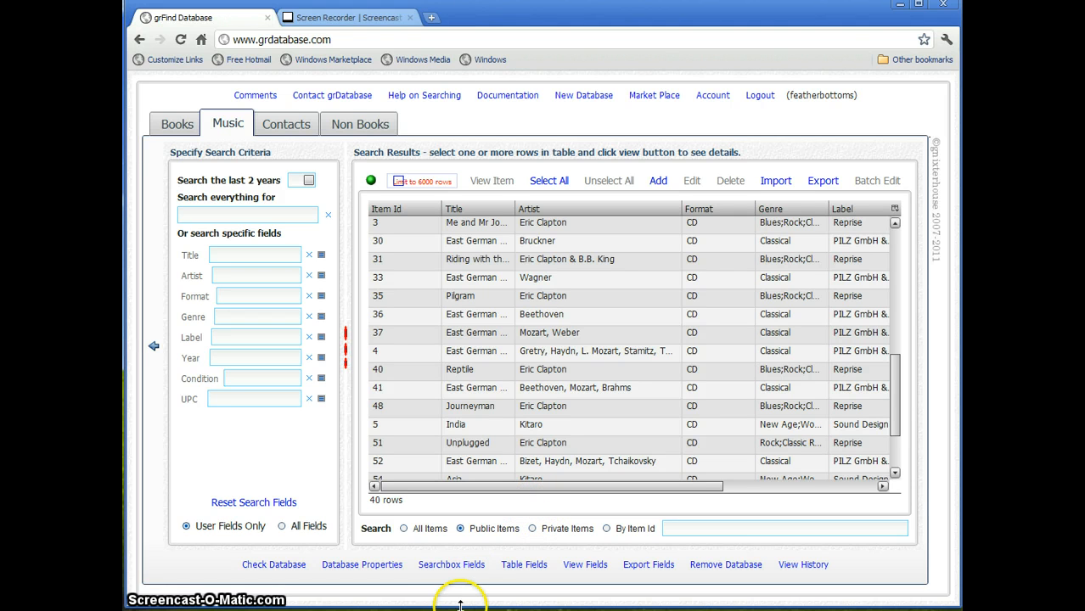